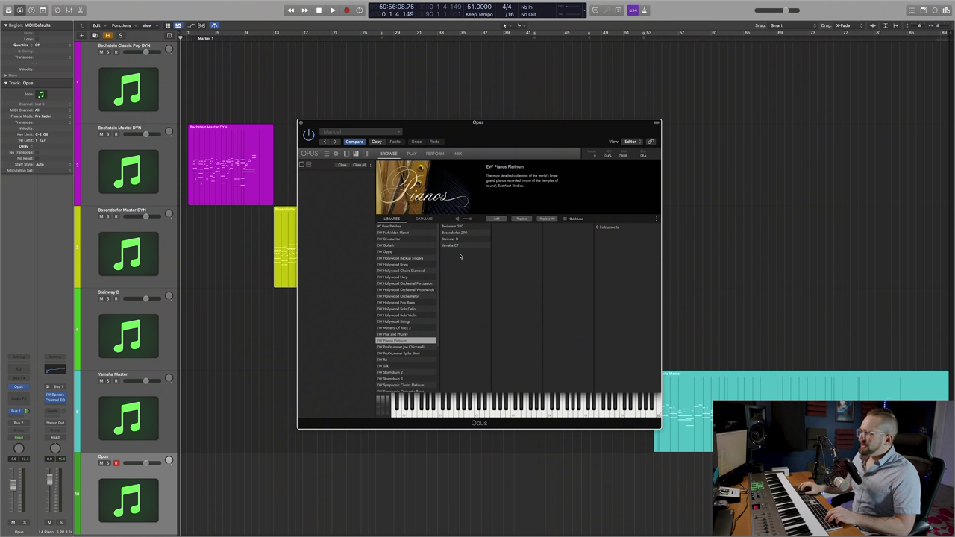
Browse the Bechstein 280 folders and compare the Yamaha C7 Full and Lite patch lists.
click(463, 226)
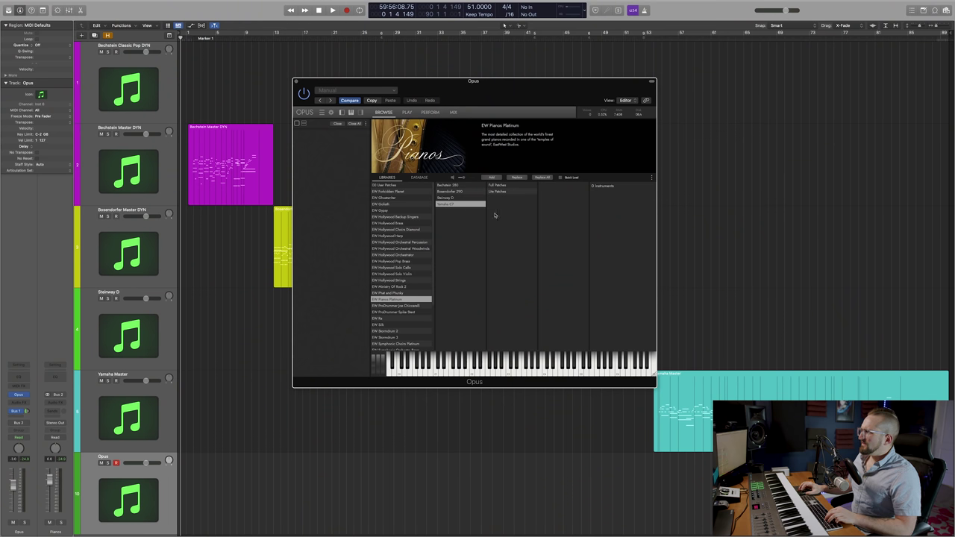
click(514, 185)
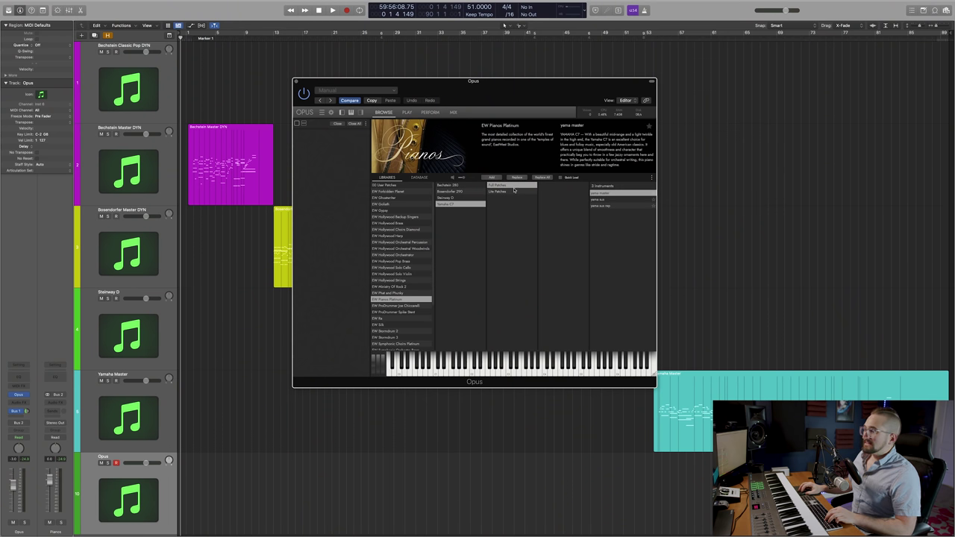
click(514, 193)
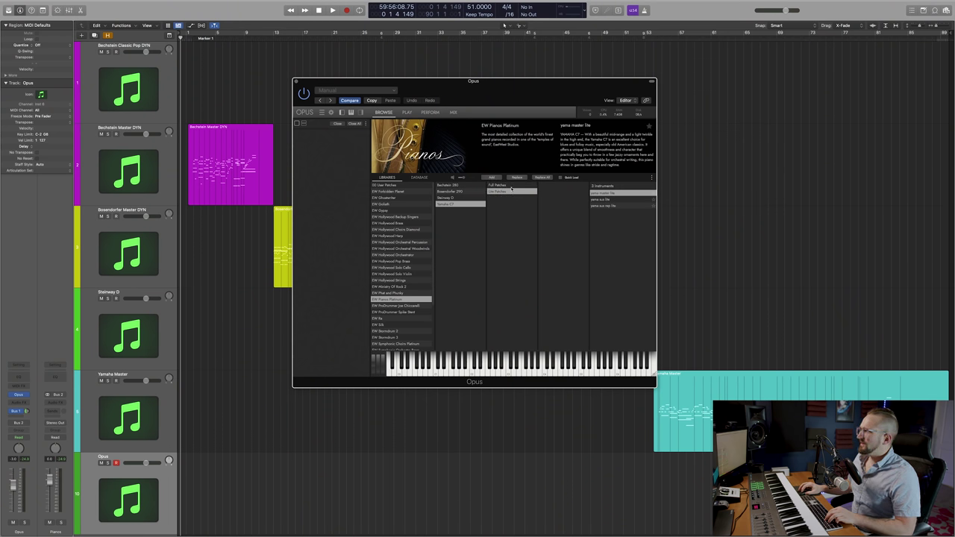
click(511, 186)
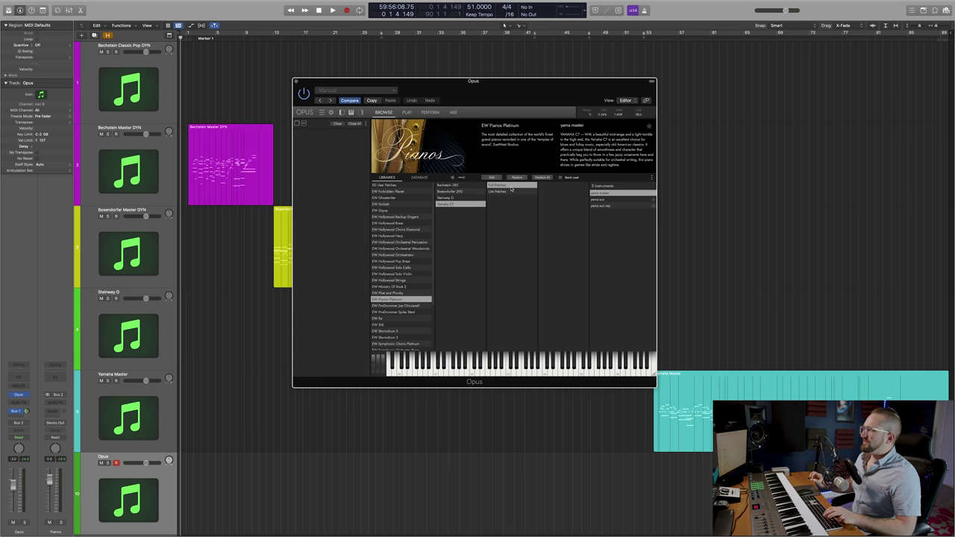
List the Steinway D Full Patches DYN instruments and select stwy master DYN.
click(468, 199)
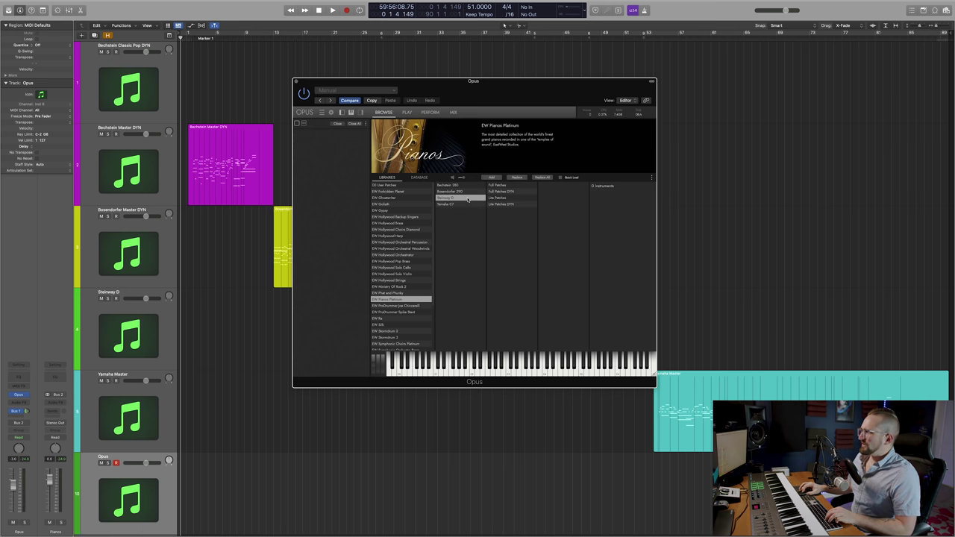
click(520, 192)
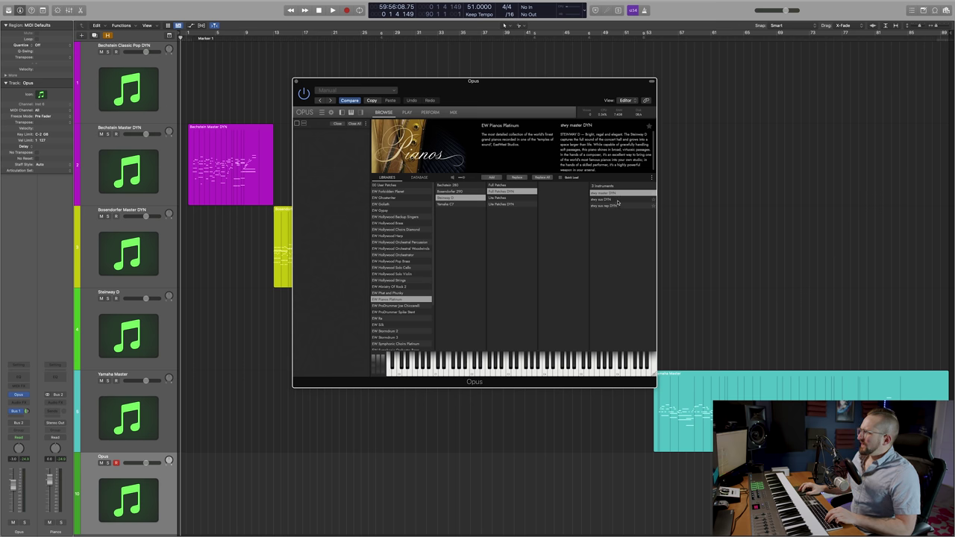
click(602, 199)
click(626, 207)
click(624, 200)
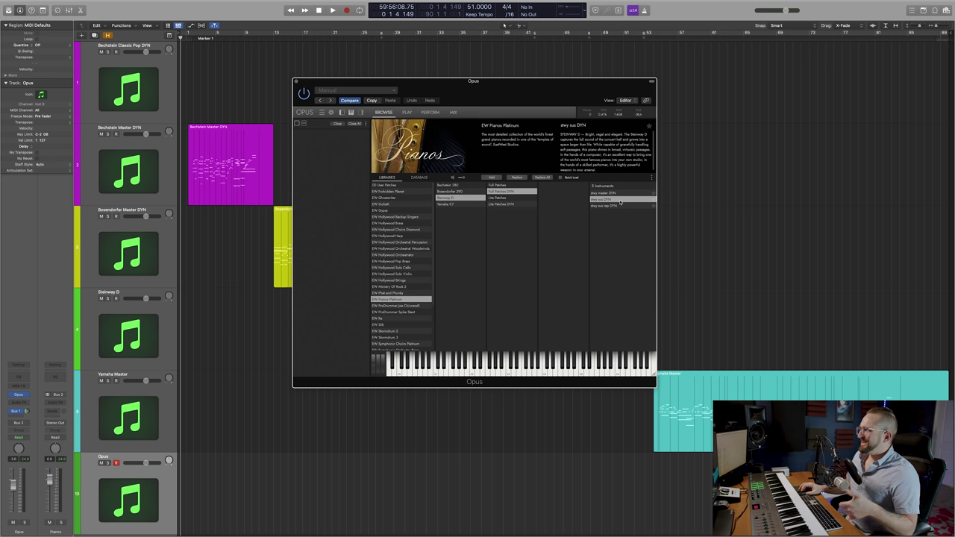
click(618, 194)
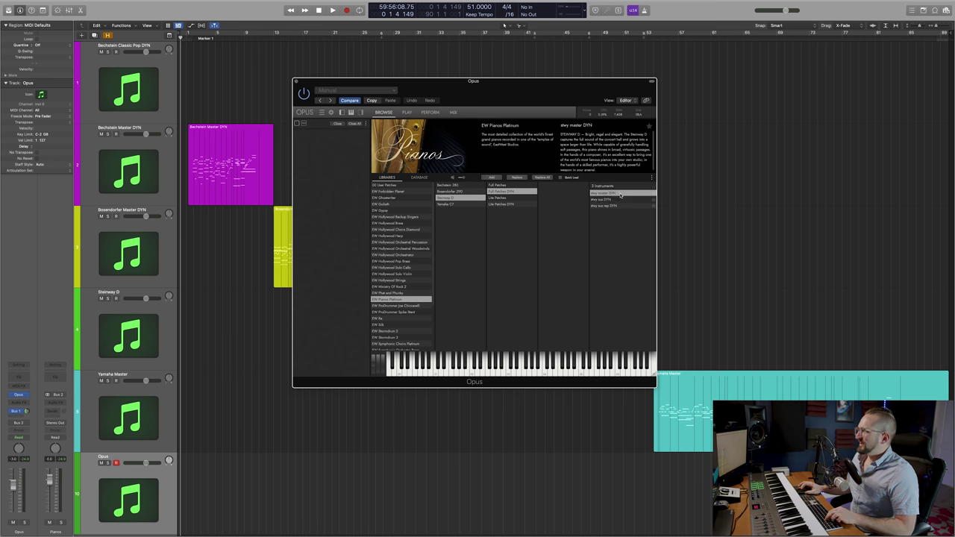
Load stwy master DYN and scroll its Articulations list on the PLAY page.
double_click(620, 195)
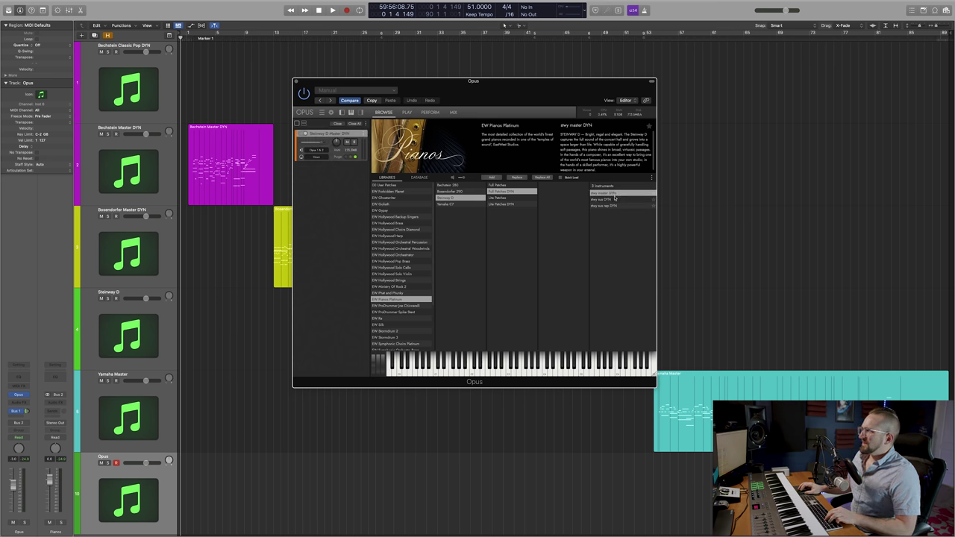
click(407, 113)
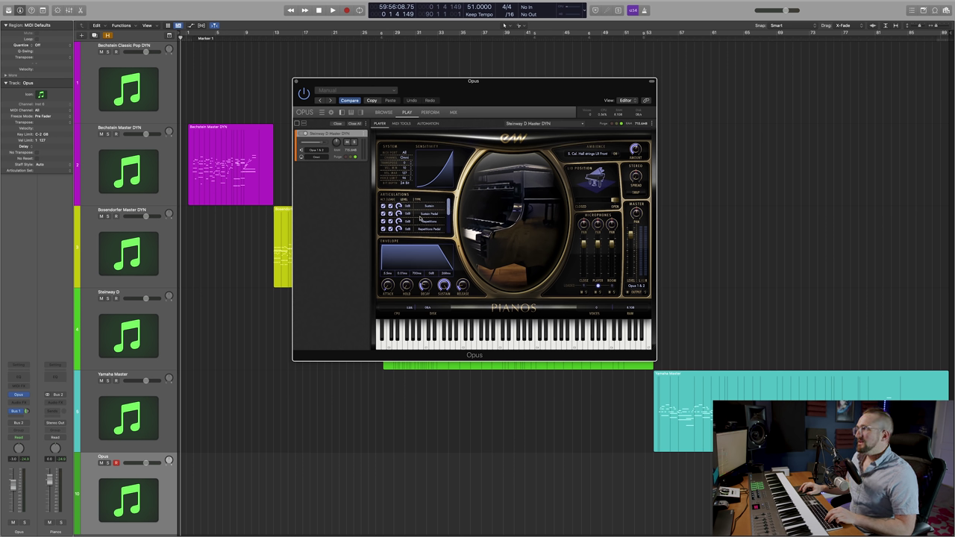
scroll(448, 212, down, 1)
scroll(448, 213, down, 2)
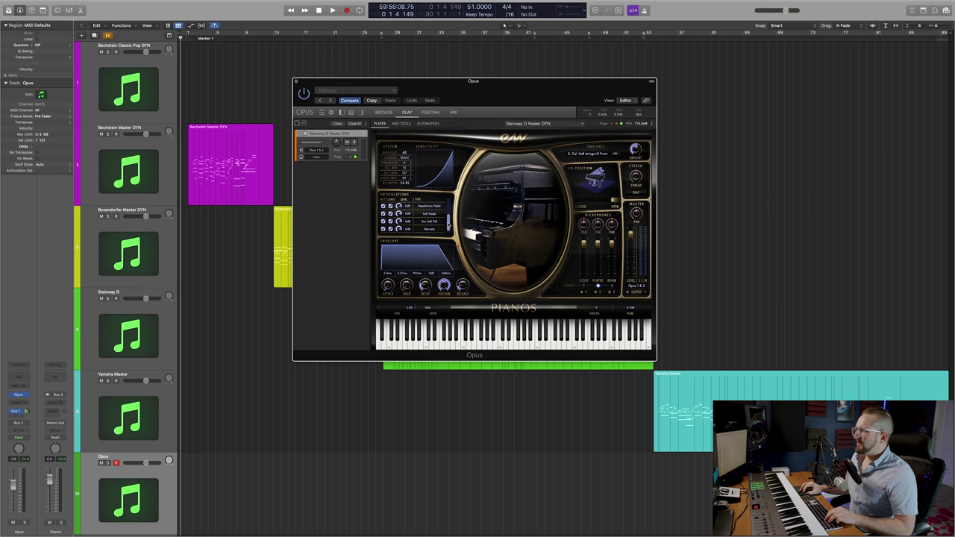
scroll(448, 214, down, 1)
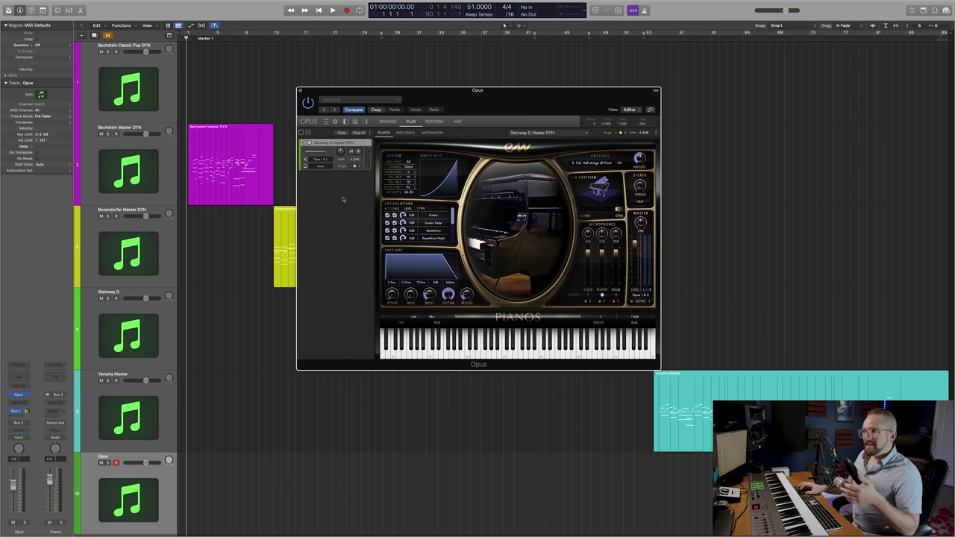
click(335, 121)
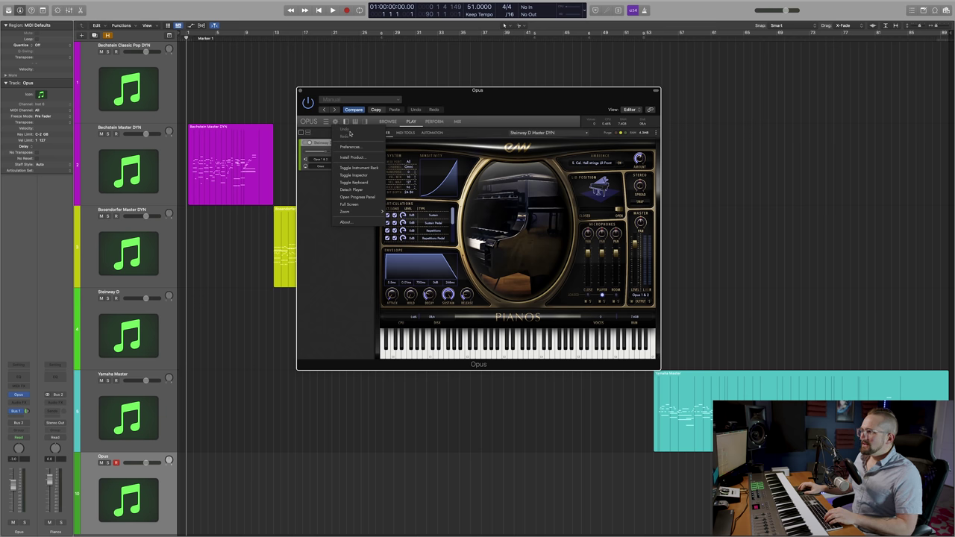
click(349, 147)
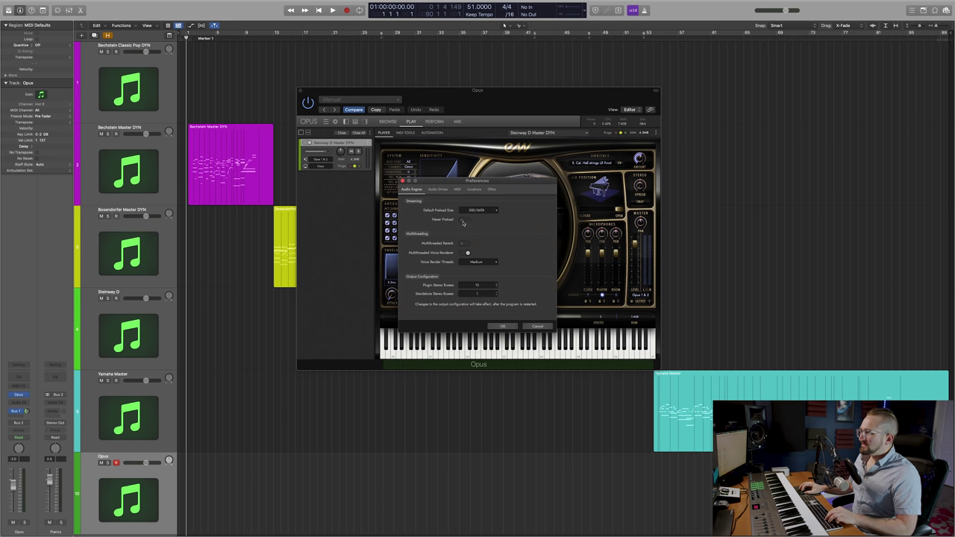
click(497, 326)
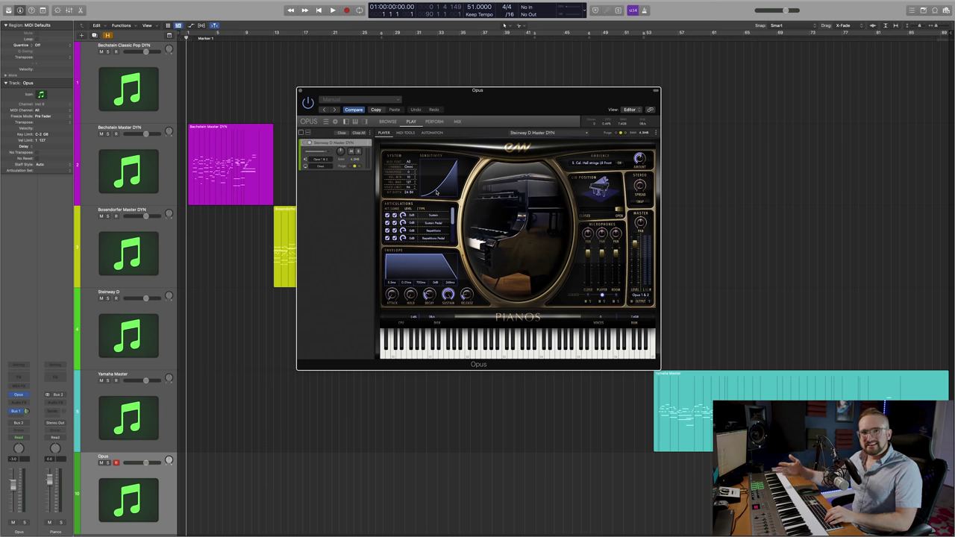
Reshape the Sensitivity curve into an upward-bending, exponential-style velocity response.
drag(437, 193, 433, 179)
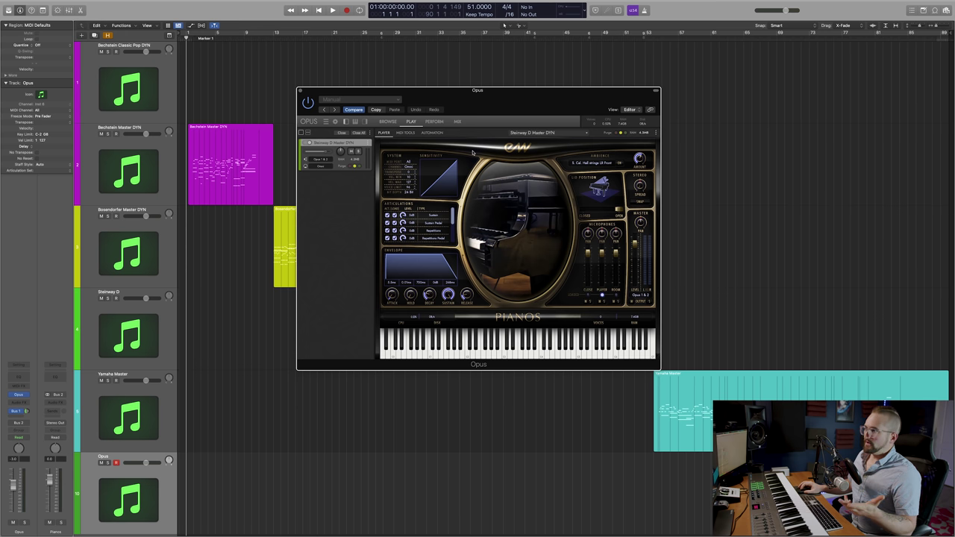
drag(440, 180, 422, 159)
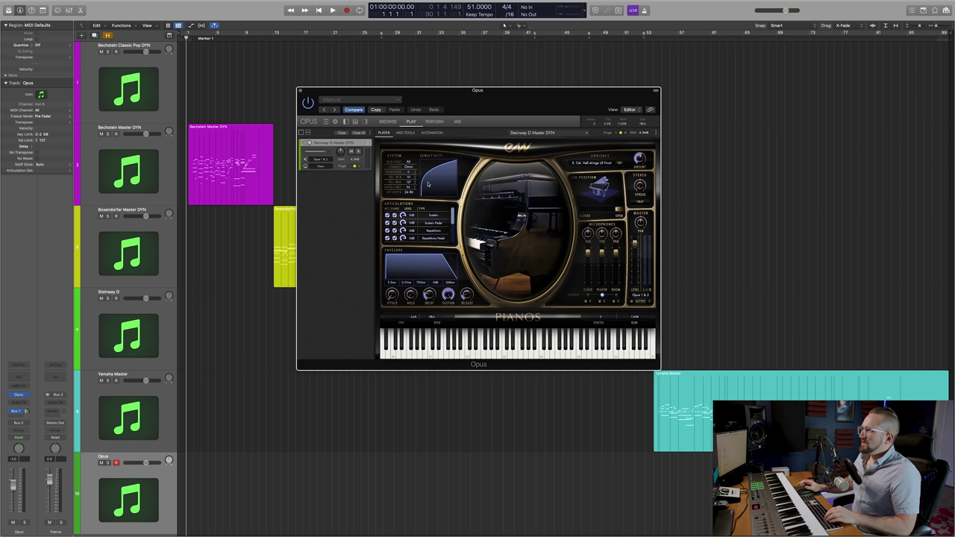
drag(429, 174, 438, 182)
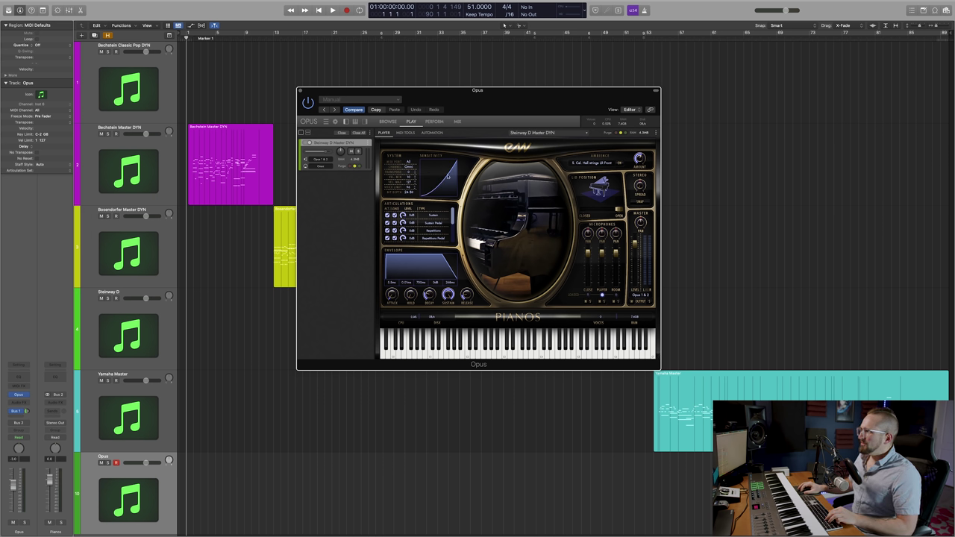
drag(441, 188, 441, 184)
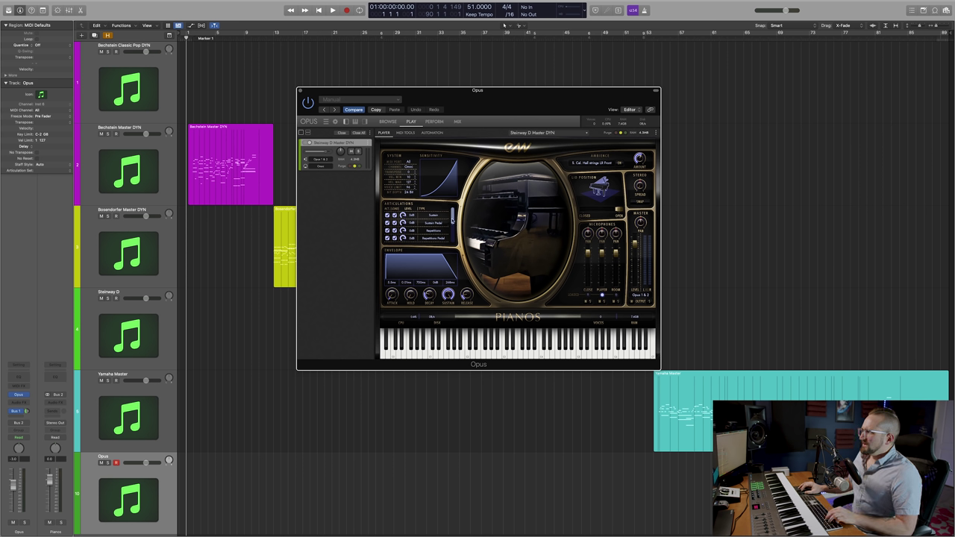
Scroll the Articulations list, then adjust the Envelope Attack knob to change the attack time.
scroll(454, 223, down, 3)
scroll(388, 215, up, 3)
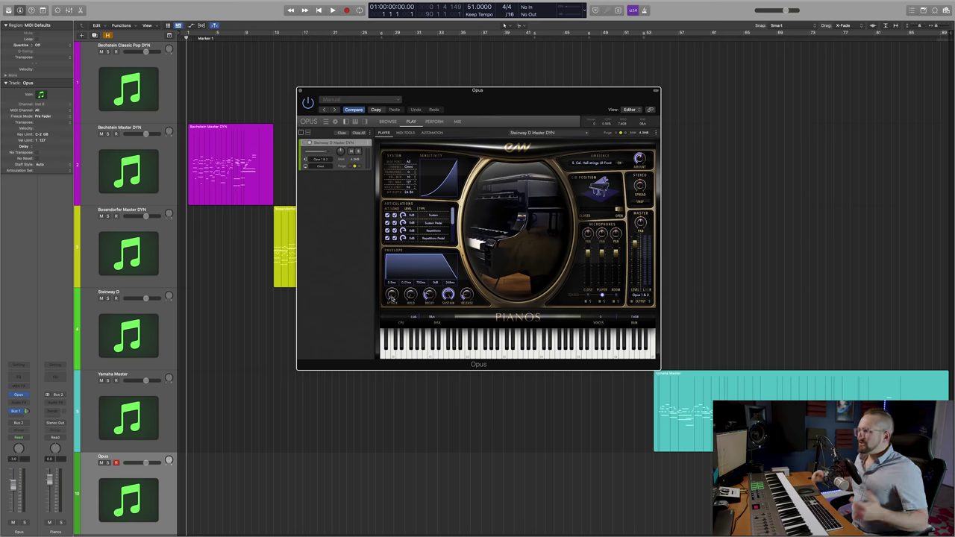
drag(390, 296, 391, 296)
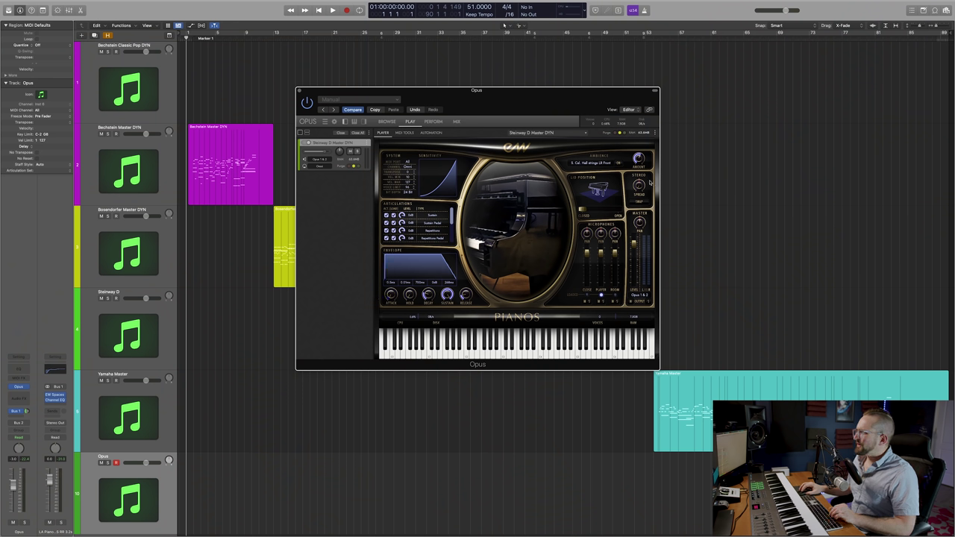
click(596, 163)
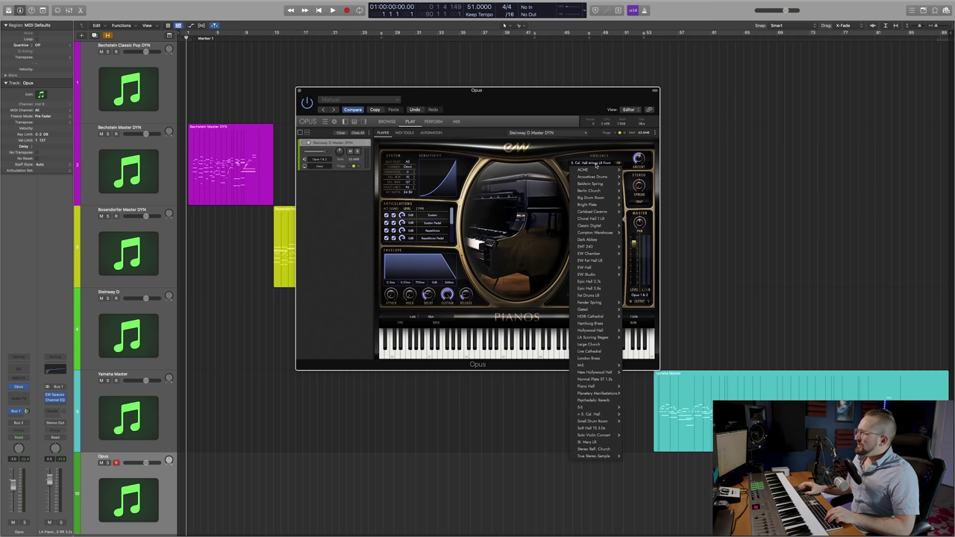
mouse_move(596, 171)
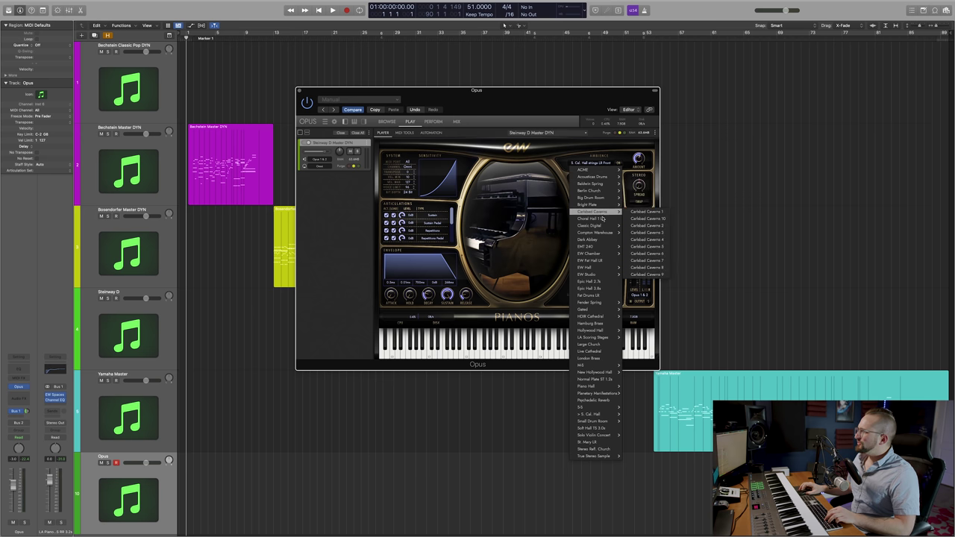
click(605, 148)
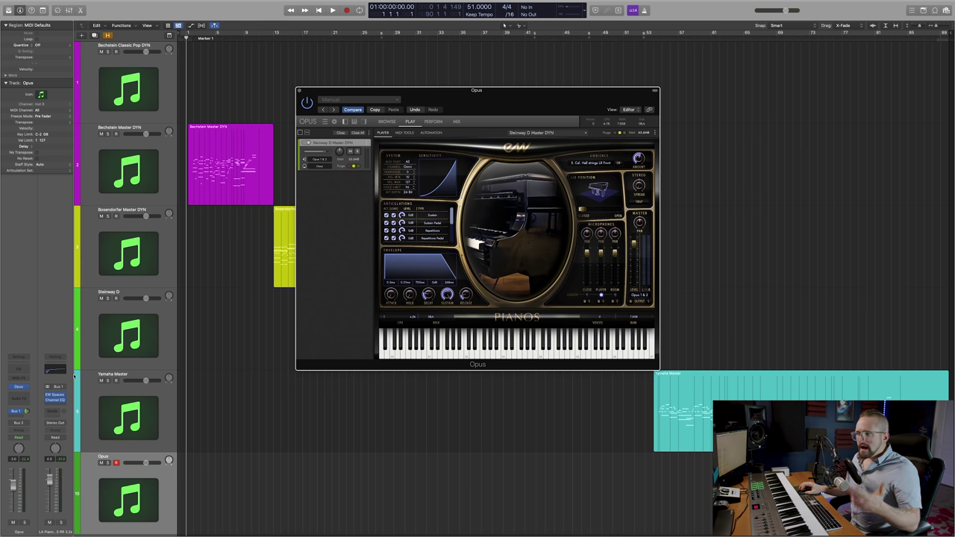
click(55, 396)
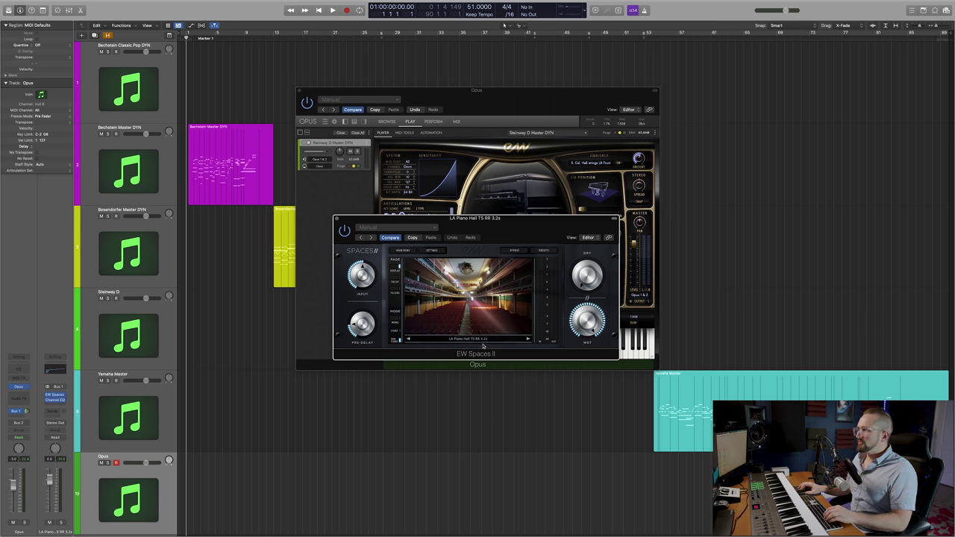
click(336, 219)
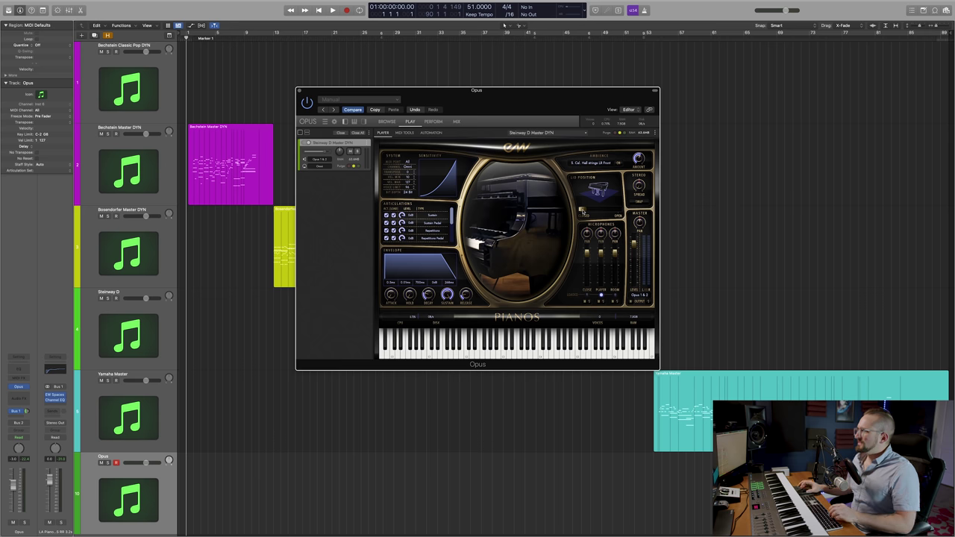
Slide the piano's Lid Position control from CLOSED to OPEN.
drag(582, 210, 629, 212)
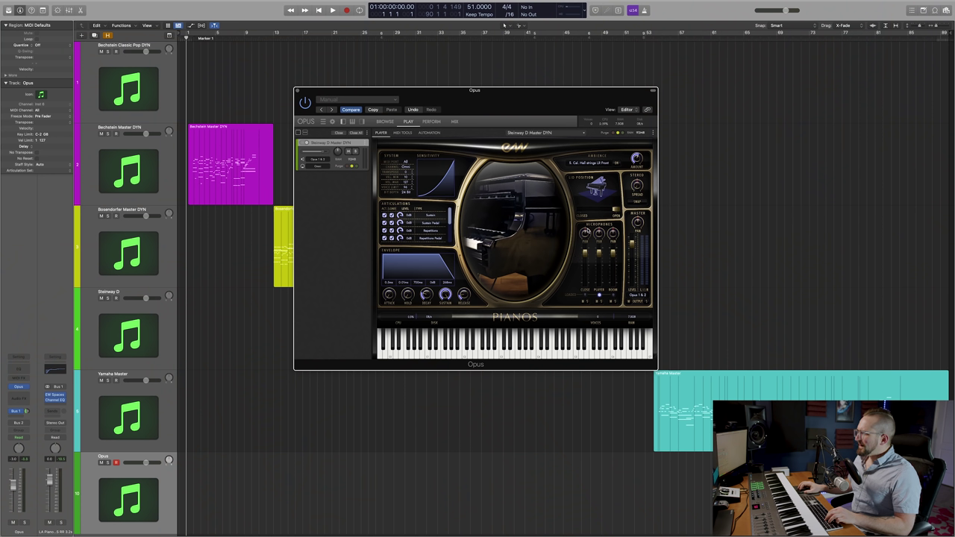
Turn on the Close, Room and Player microphone enable buttons.
click(585, 295)
click(614, 295)
click(600, 294)
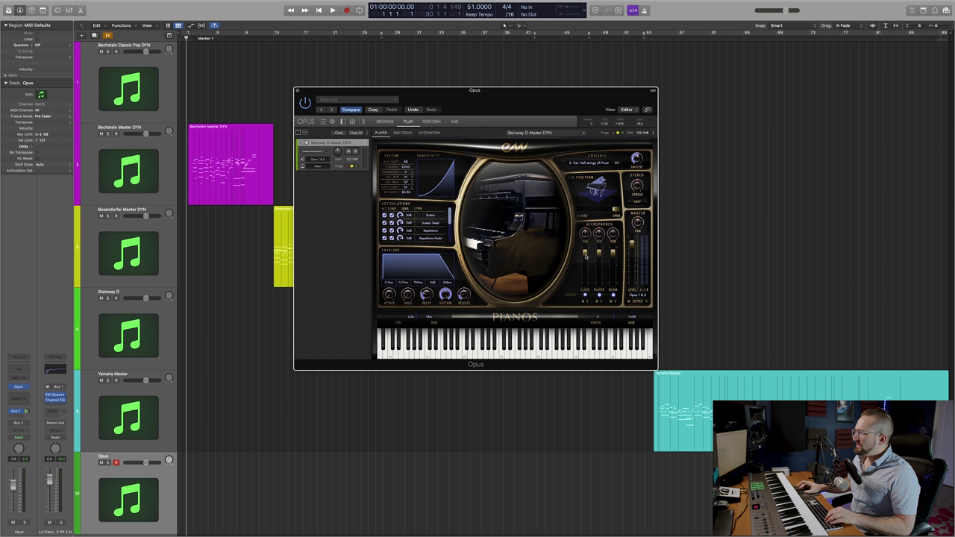
Start Learn MIDI Assignment on the Close mic volume fader from its context menu.
right_click(585, 255)
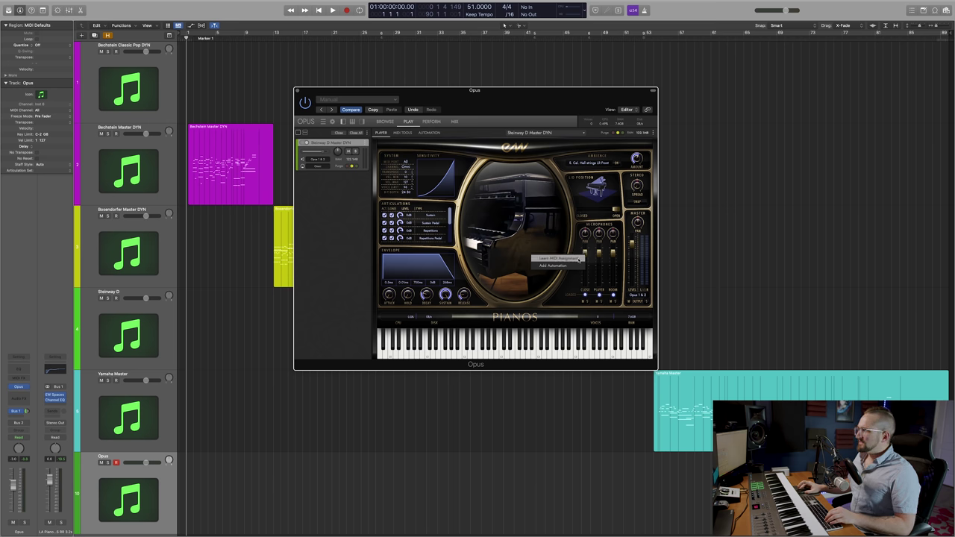
click(579, 259)
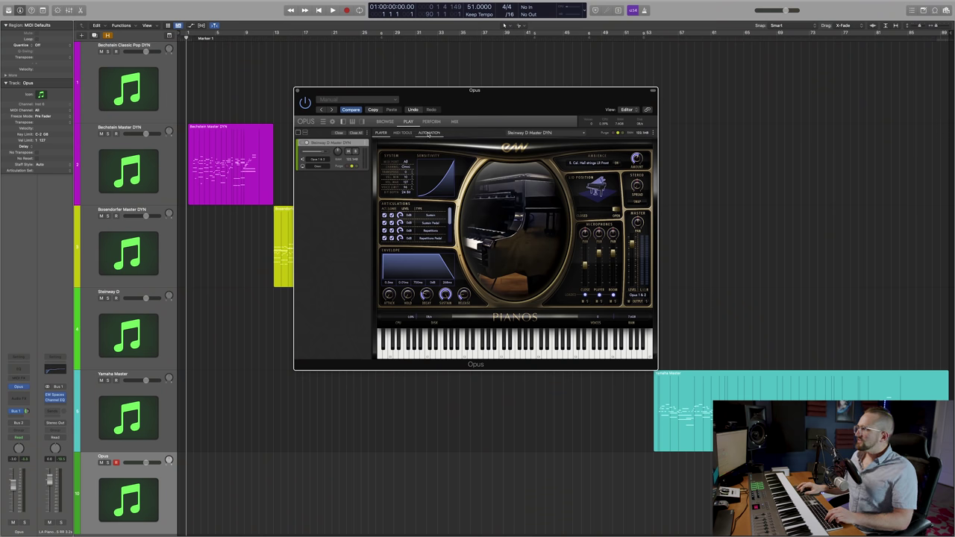
click(428, 134)
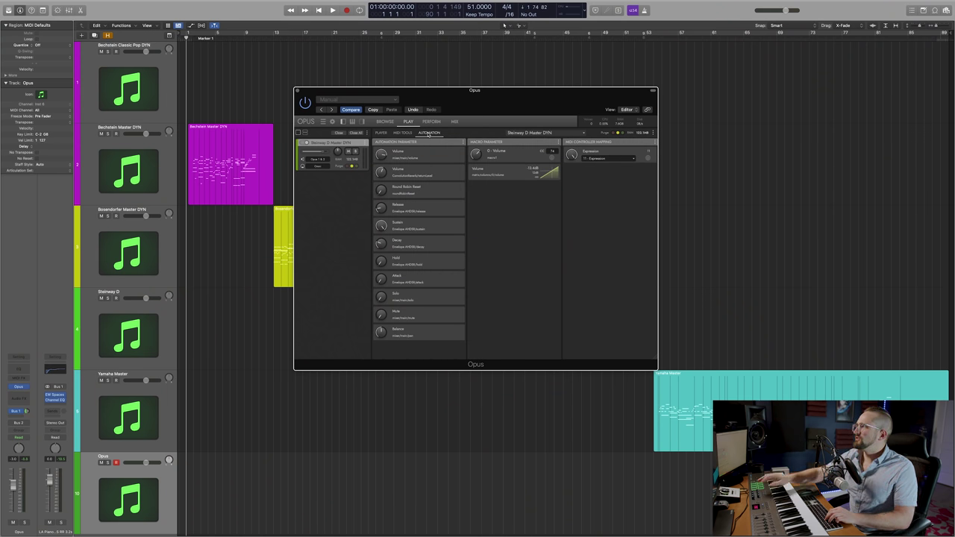
click(380, 132)
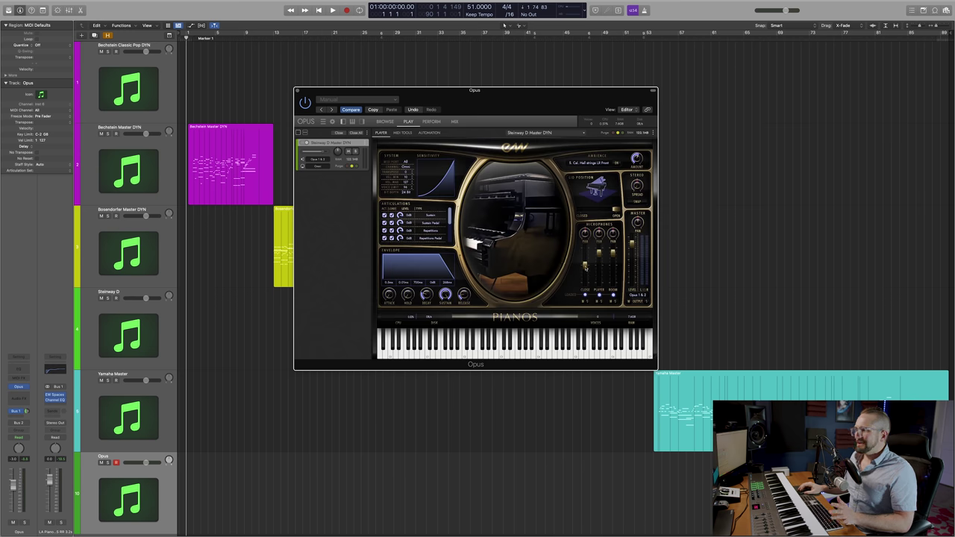
right_click(587, 269)
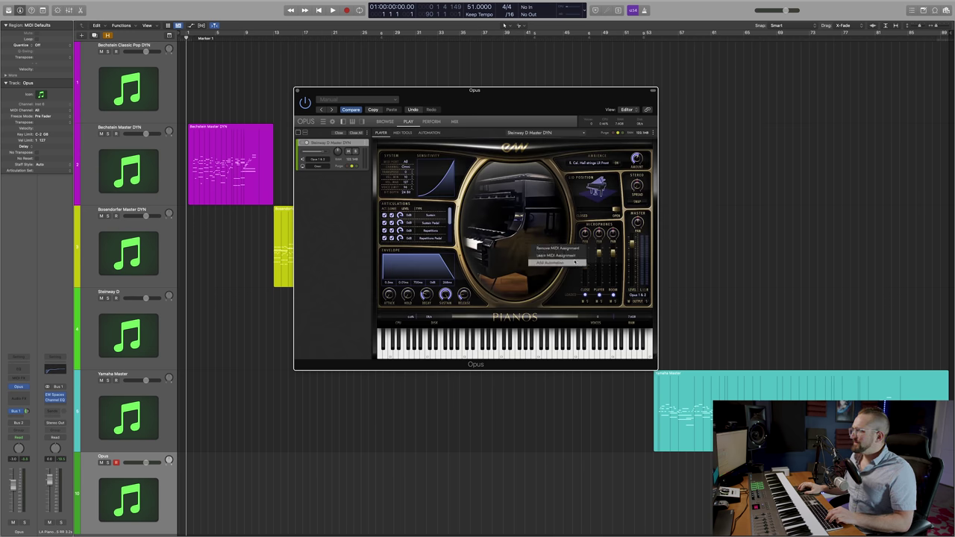
click(573, 256)
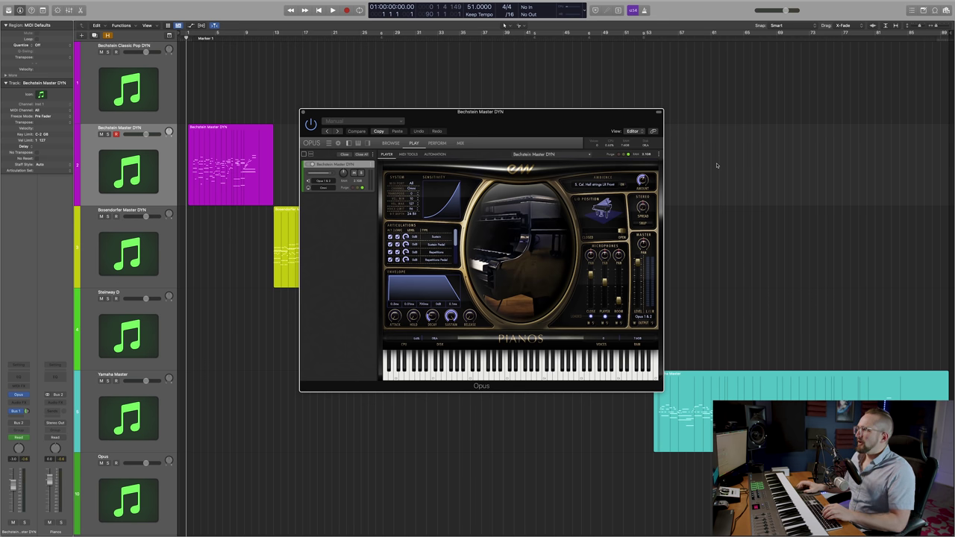
Add a MidiCompressor targeting Velocity on the MIDI TOOLS page.
click(408, 155)
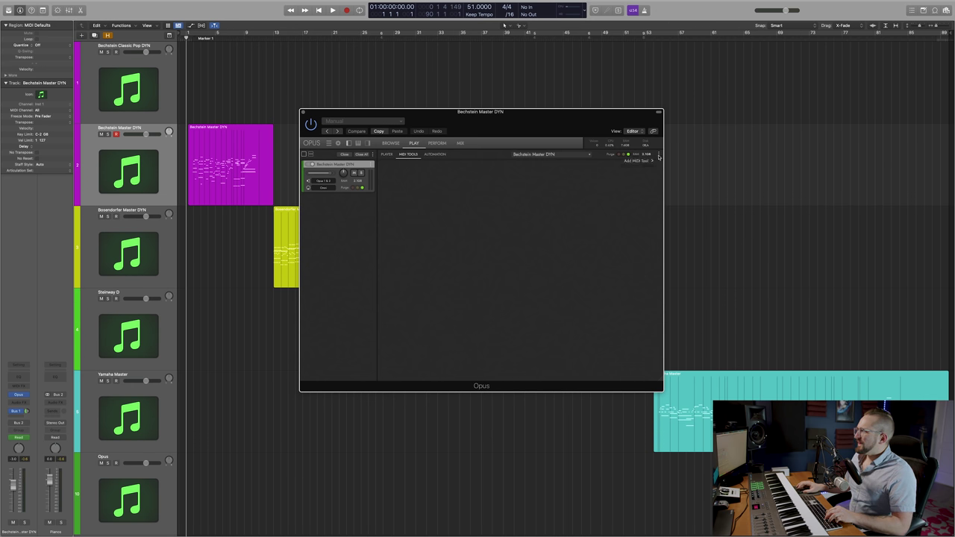
mouse_move(655, 161)
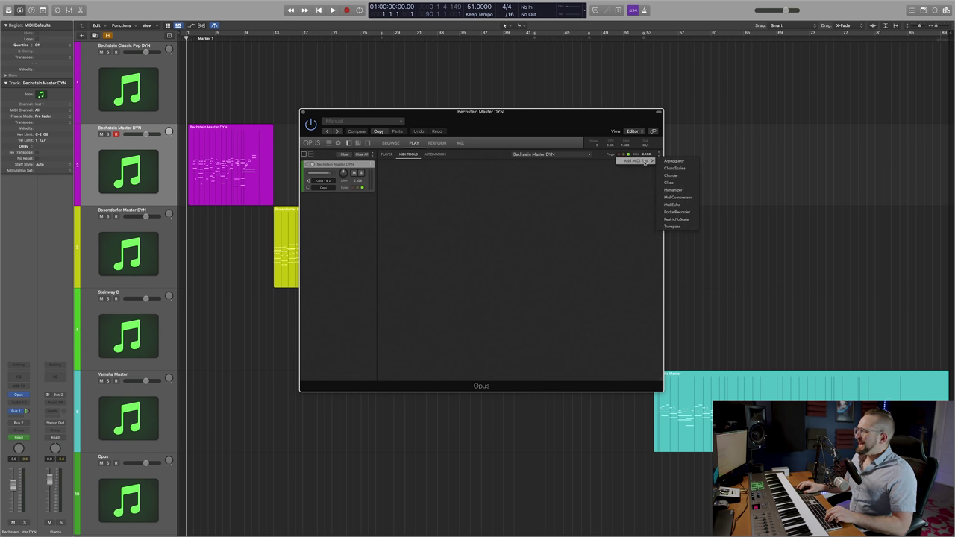
click(679, 197)
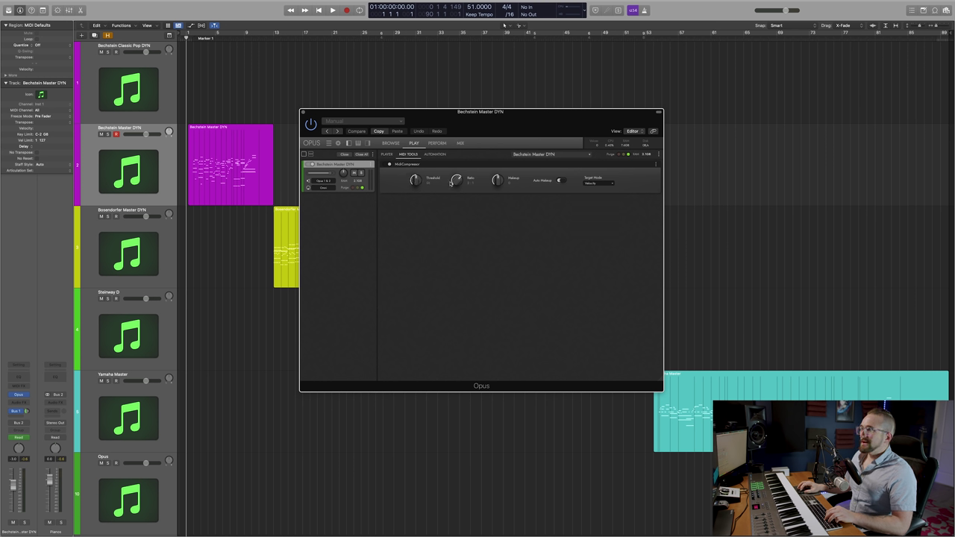
Delete the Bechstein MC preset through the MidiCompressor's Remove Preset menu.
click(656, 165)
mouse_move(626, 197)
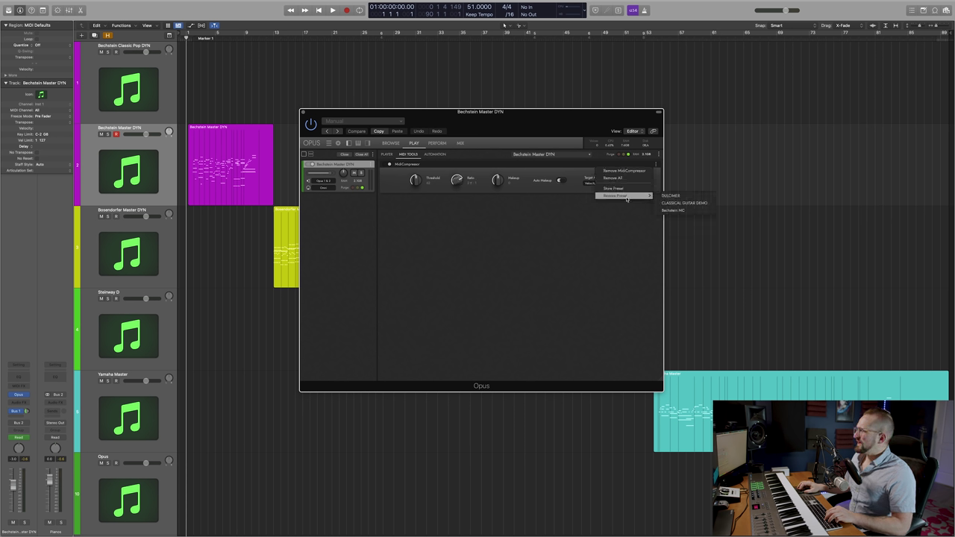
click(670, 212)
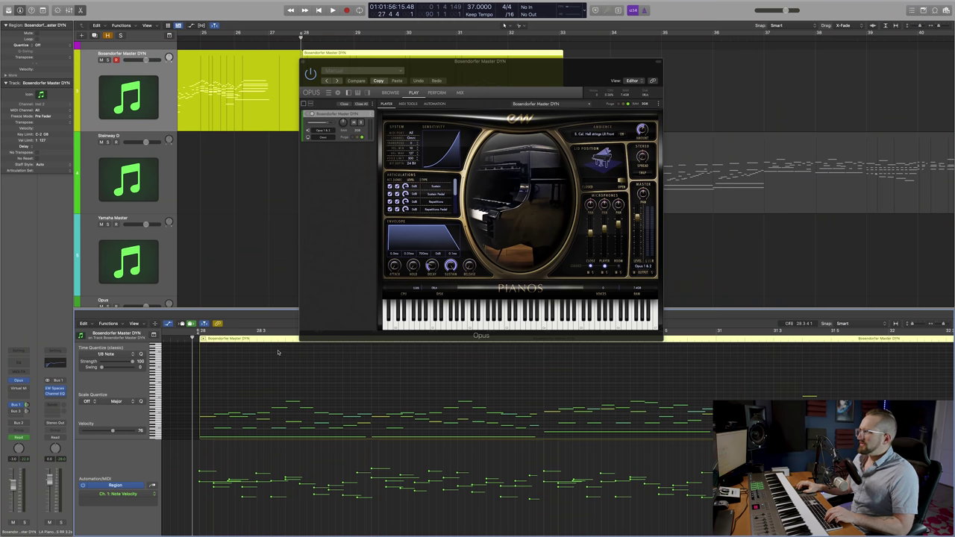
Add a Humanizer MIDI tool to the piano and audition the part briefly.
click(408, 106)
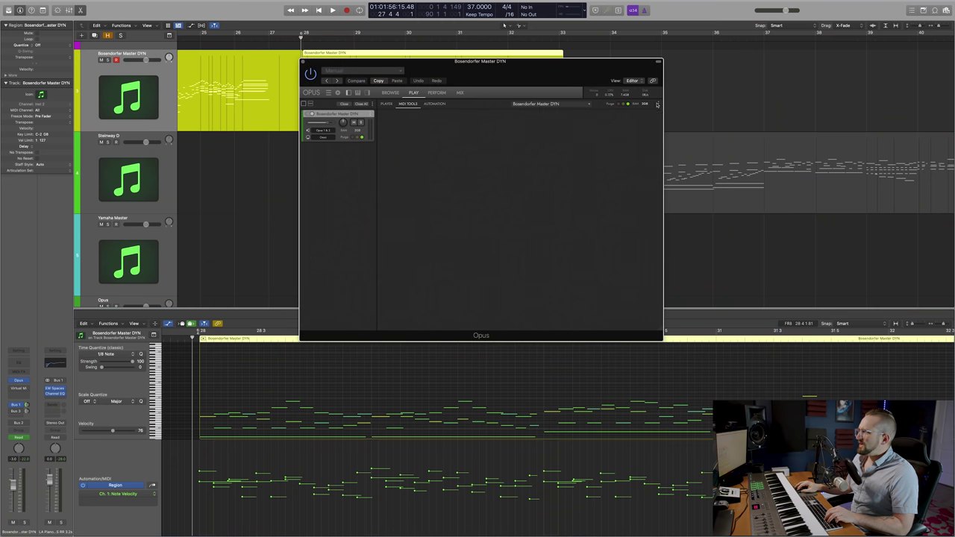
mouse_move(648, 112)
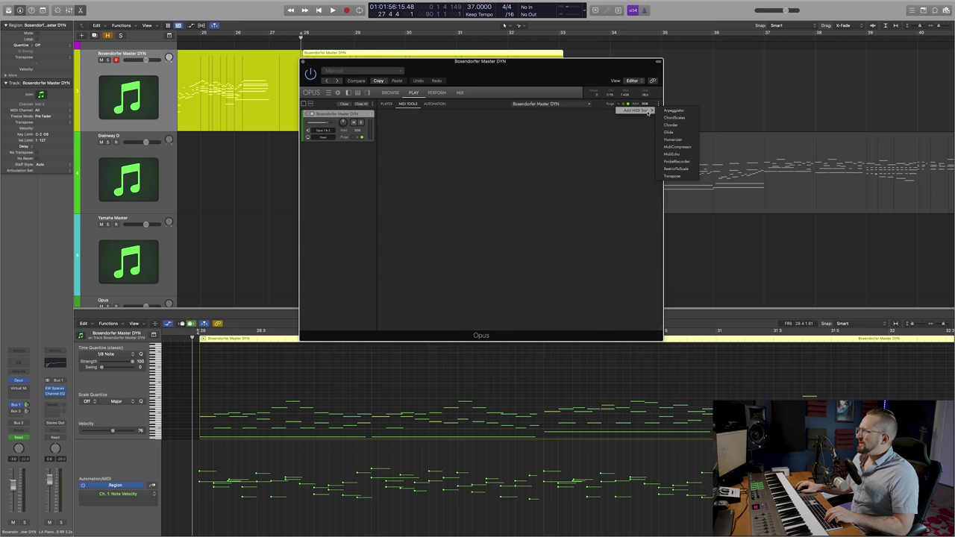
click(676, 139)
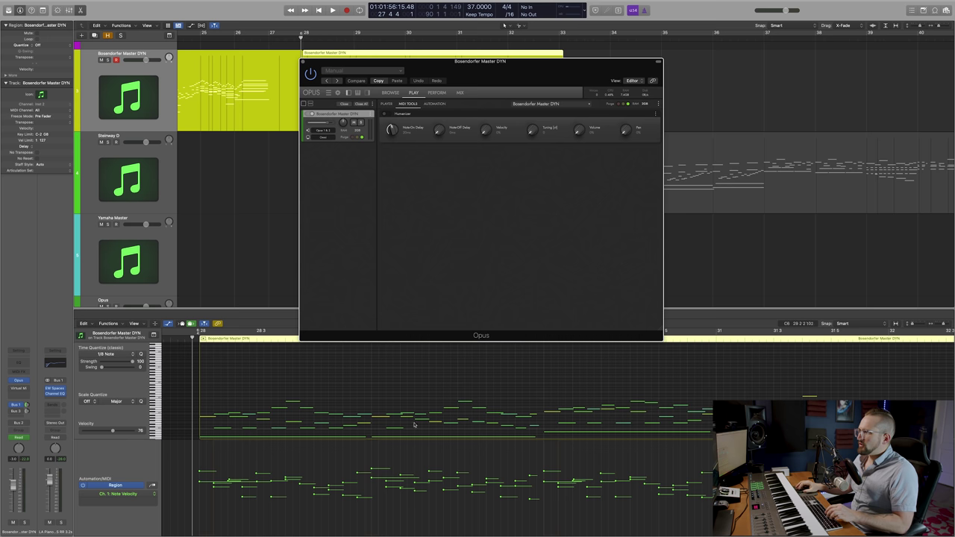
click(418, 381)
key(space)
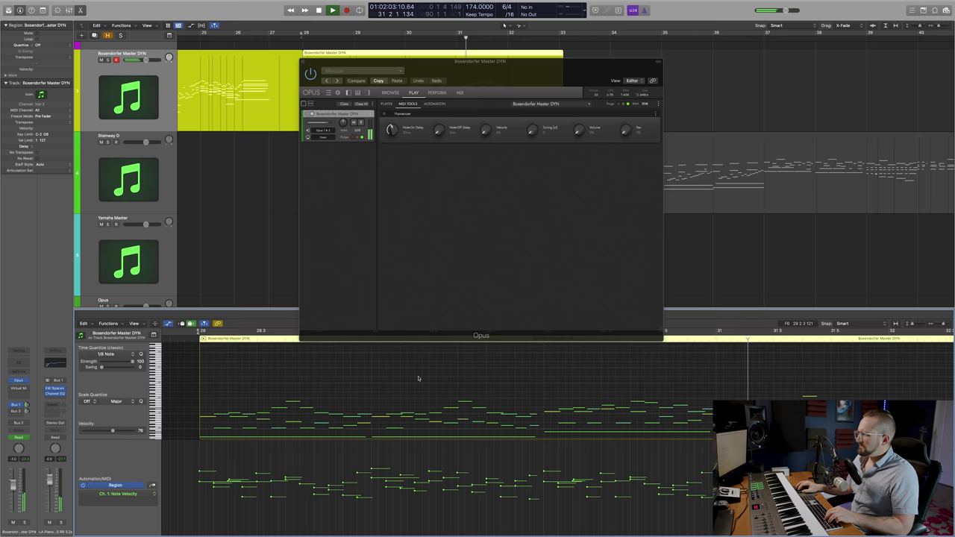
key(space)
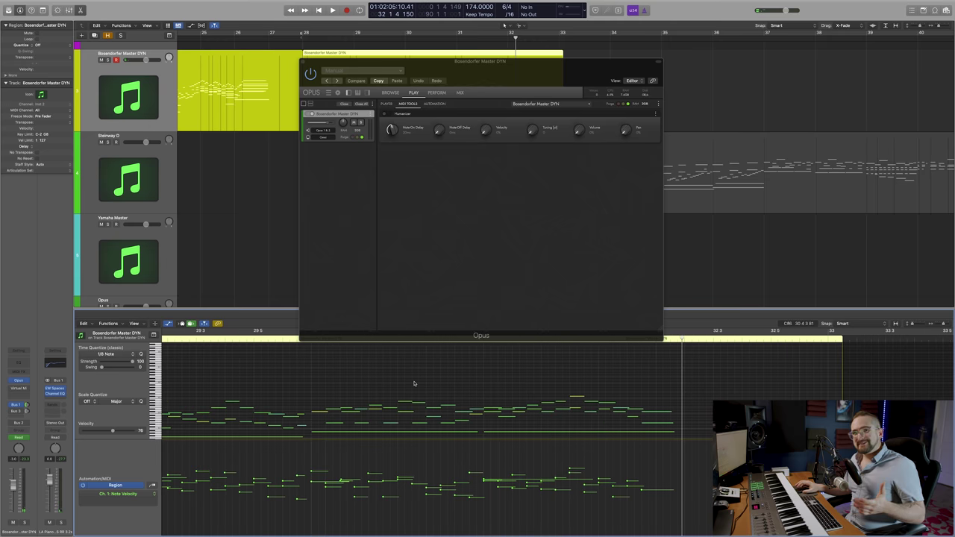
Enable the Humanizer on the Bosendorfer part and play it from the region start.
scroll(414, 383, left, 3)
scroll(414, 383, left, 4)
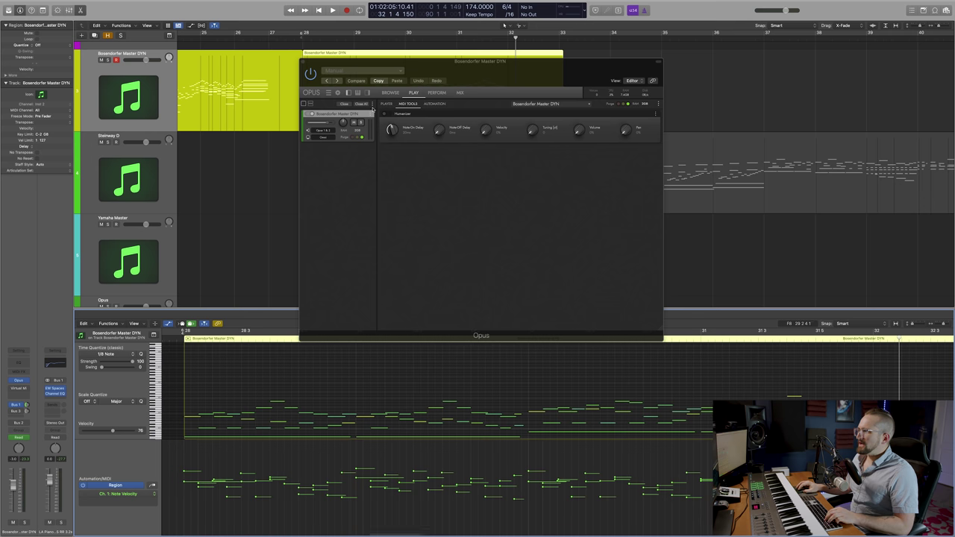
click(383, 114)
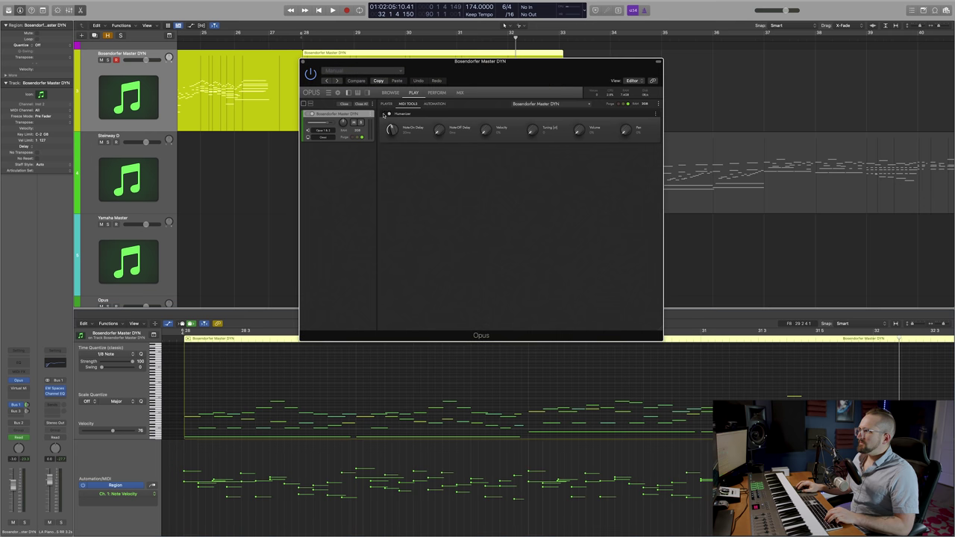
click(178, 340)
key(space)
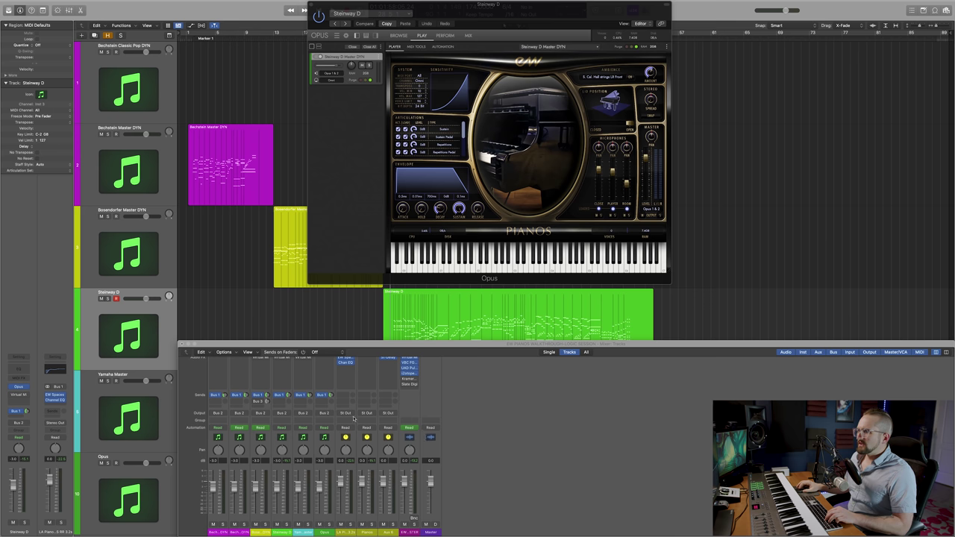
Load Opus on the Steinway D track as a Multi-Output (10xStereo) instrument.
click(27, 387)
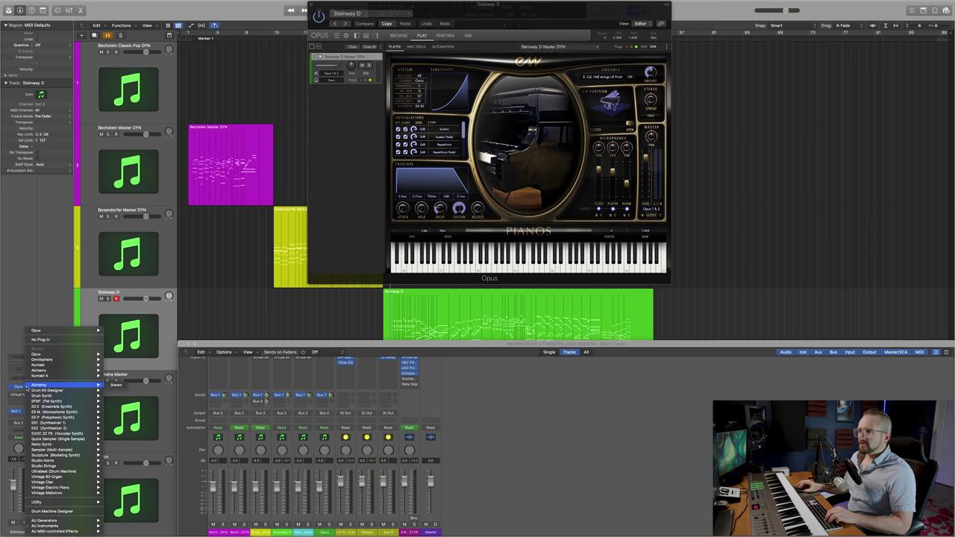
mouse_move(48, 354)
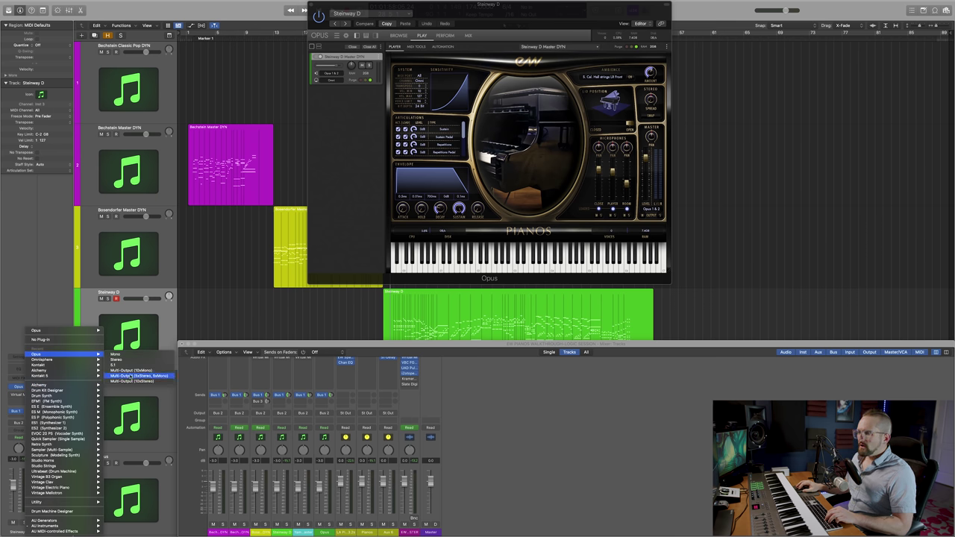
click(133, 381)
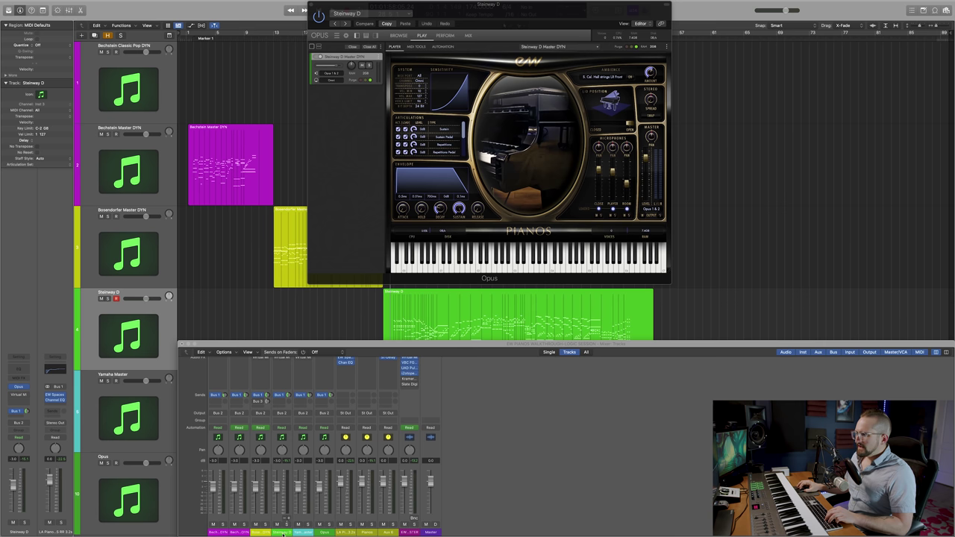
Add aux channels for the extra Opus outputs and name them CLOSE, PLAYER and ROOM.
click(289, 520)
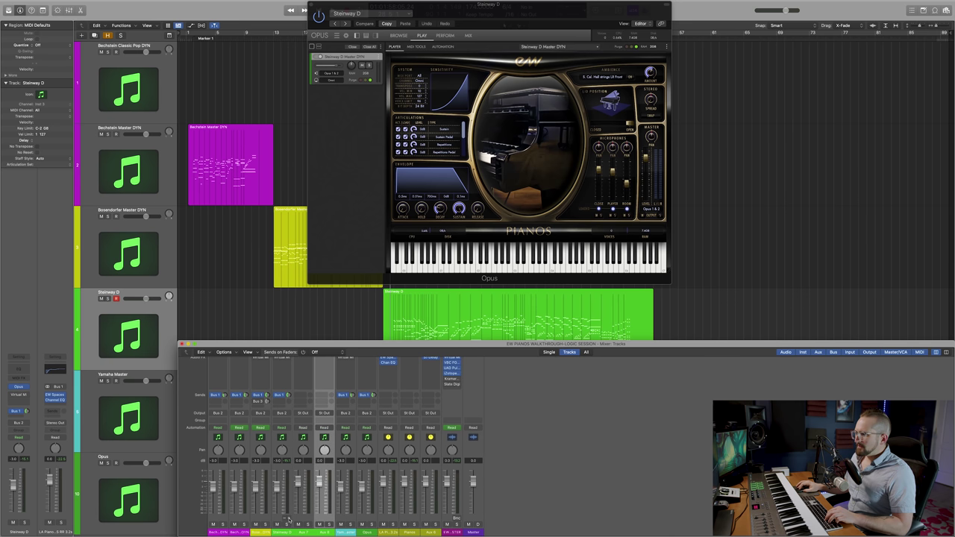
click(288, 519)
double_click(303, 532)
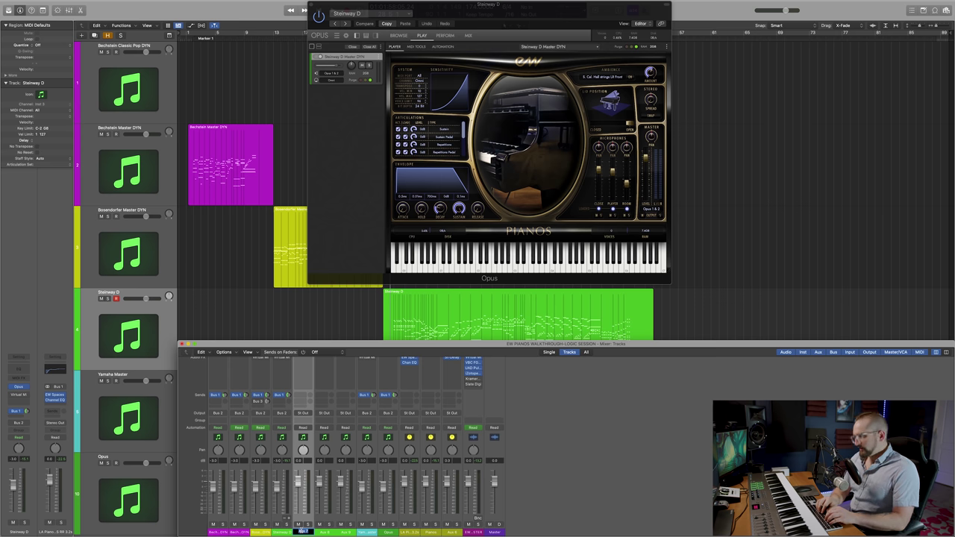
key(Return)
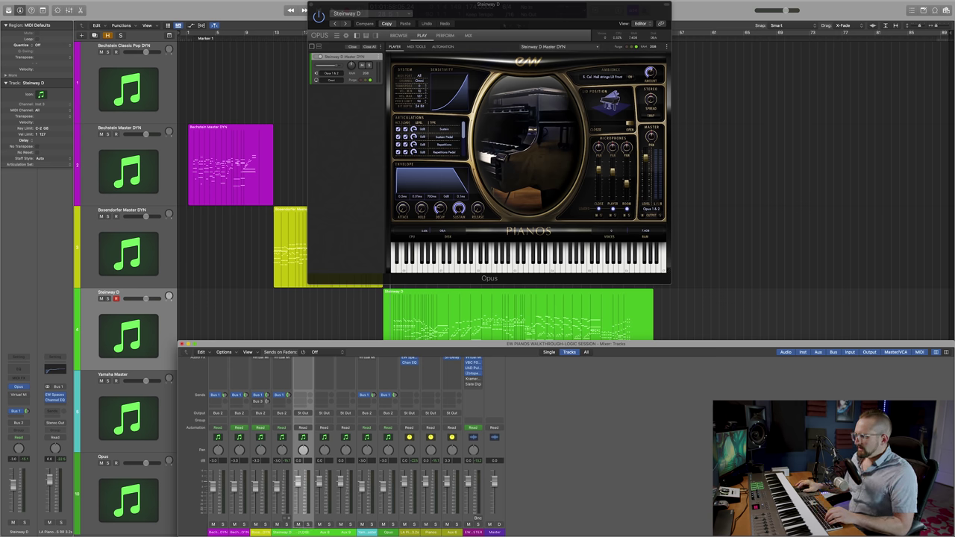
double_click(323, 532)
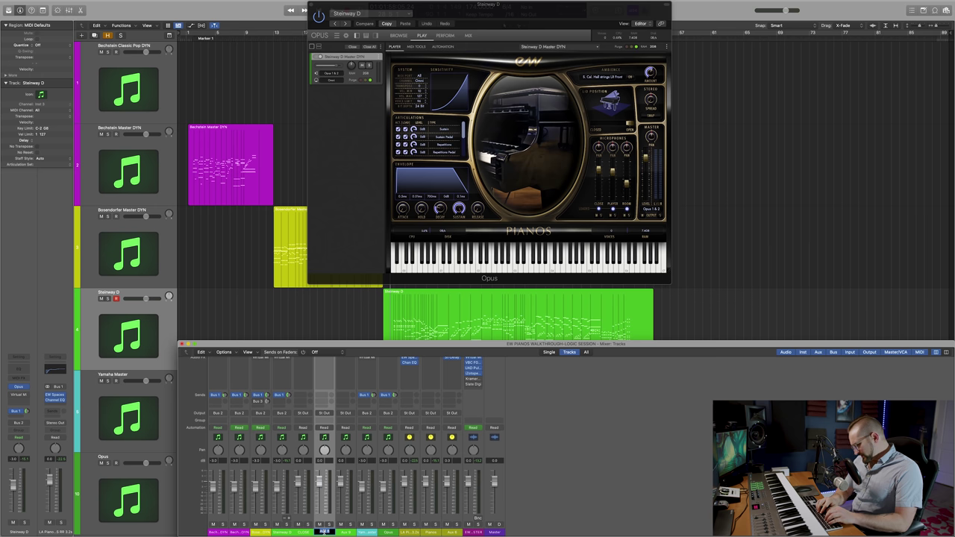
text(PLAYER)
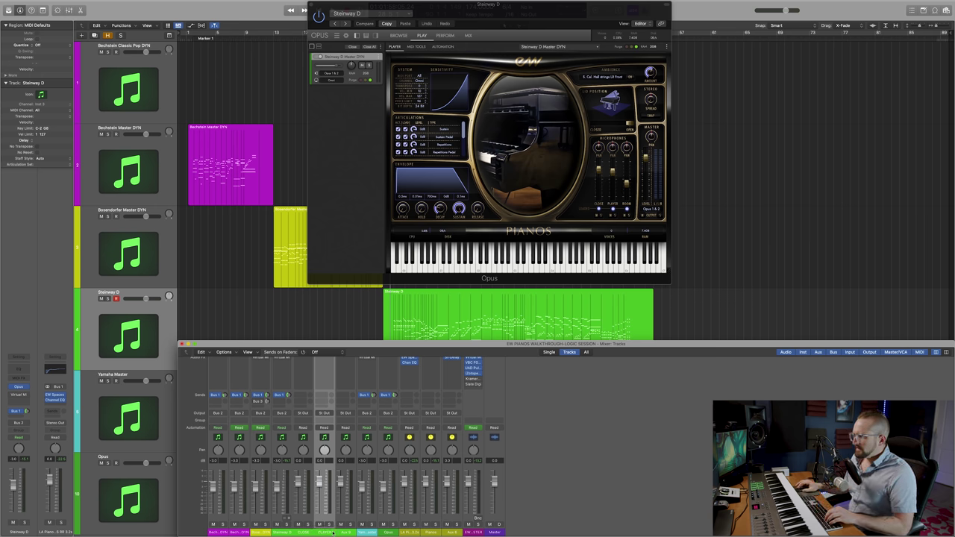
double_click(344, 531)
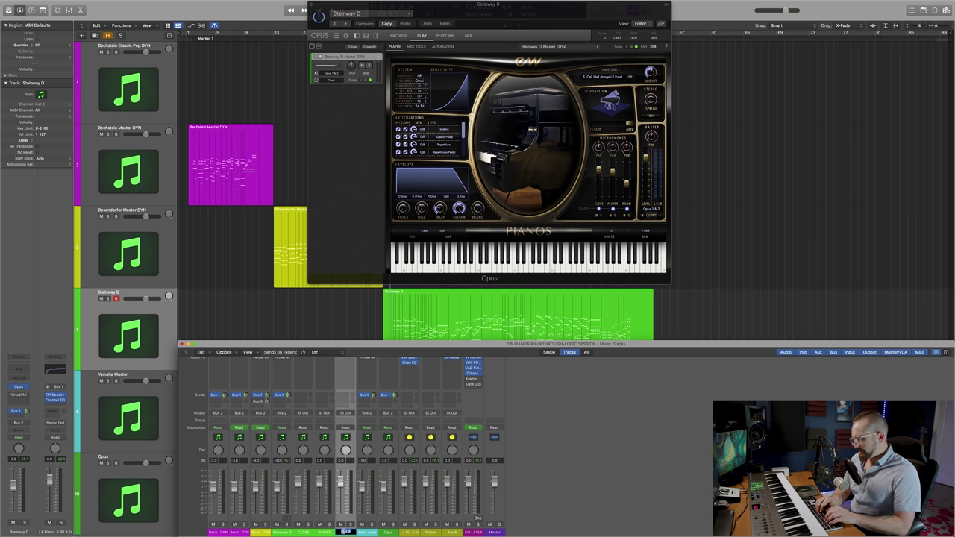
key(Return)
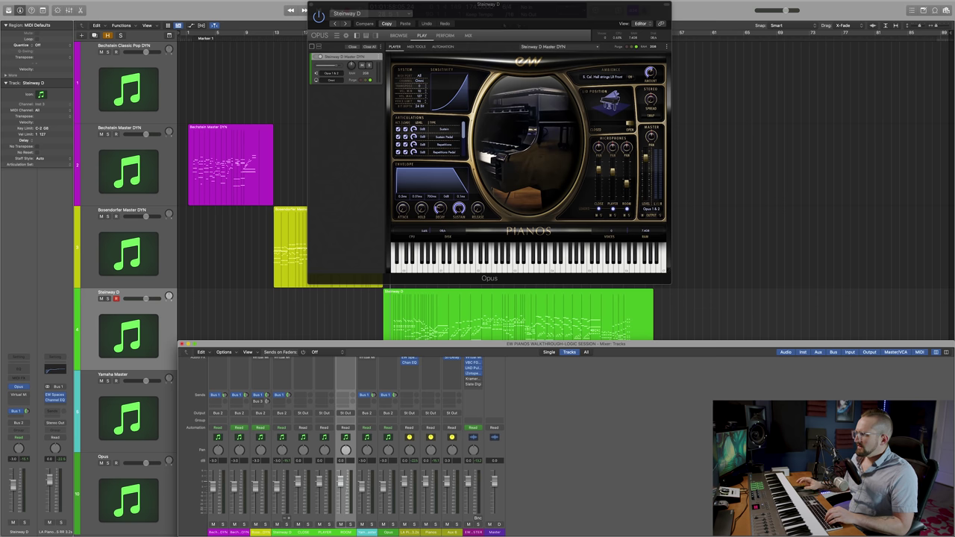
drag(509, 23, 505, 46)
Show the Opus mixer and route the Close channel to Opus 3 & 4.
click(469, 65)
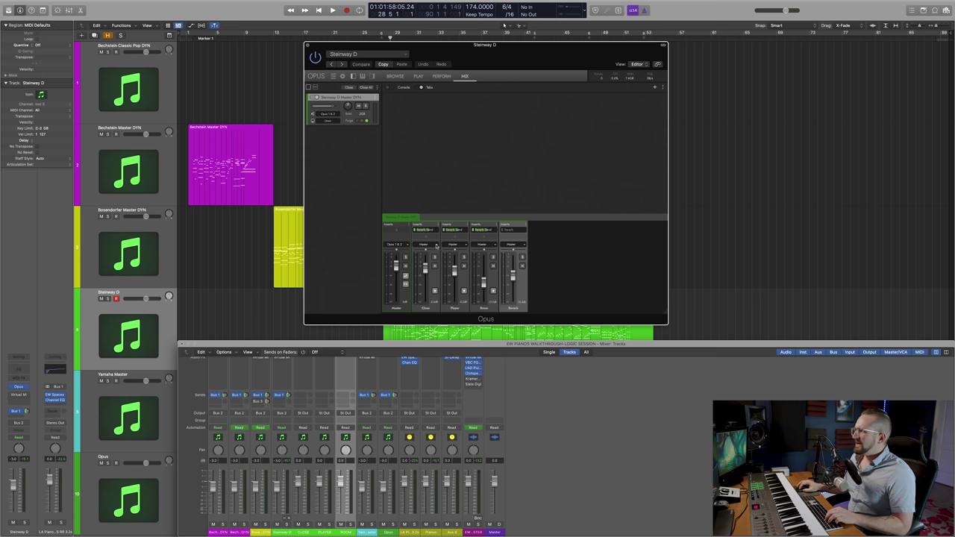
click(436, 246)
click(581, 442)
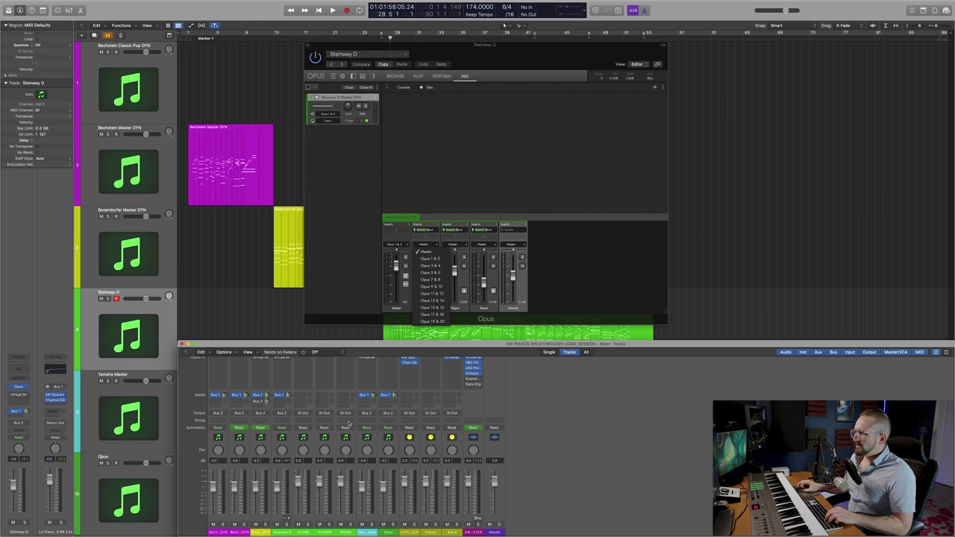
scroll(348, 424, up, 3)
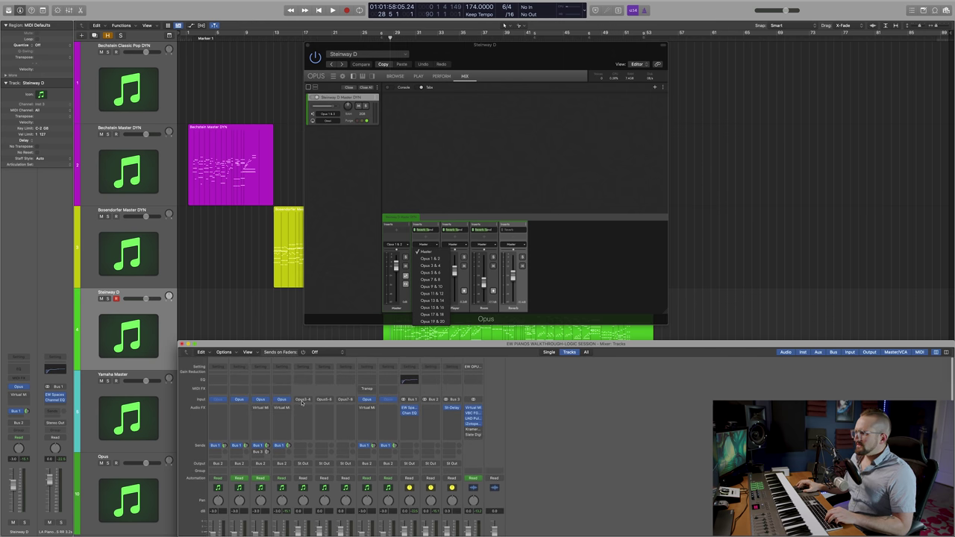
scroll(323, 401, down, 2)
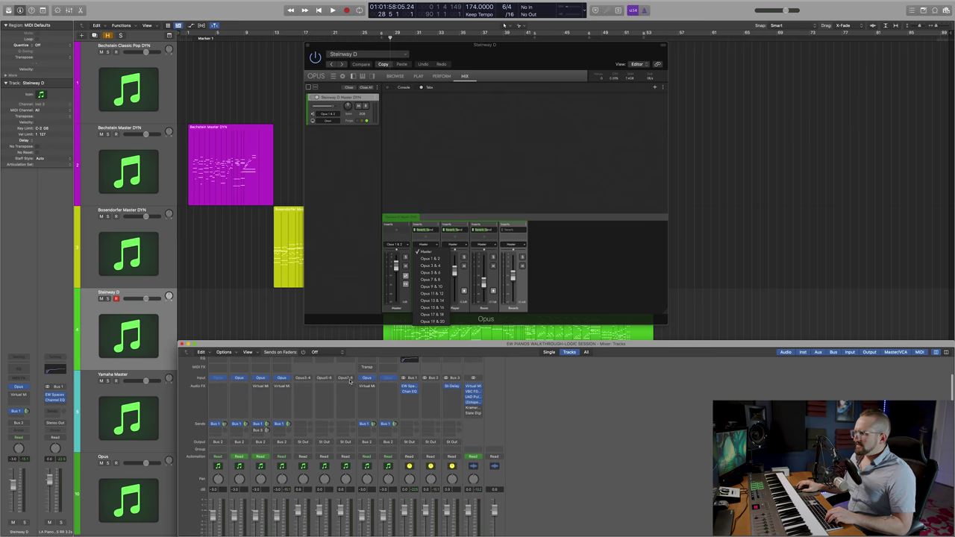
click(421, 266)
Route Player to Opus 5 & 6 and Room to Opus 7 & 8, then solo Steinway D.
click(465, 245)
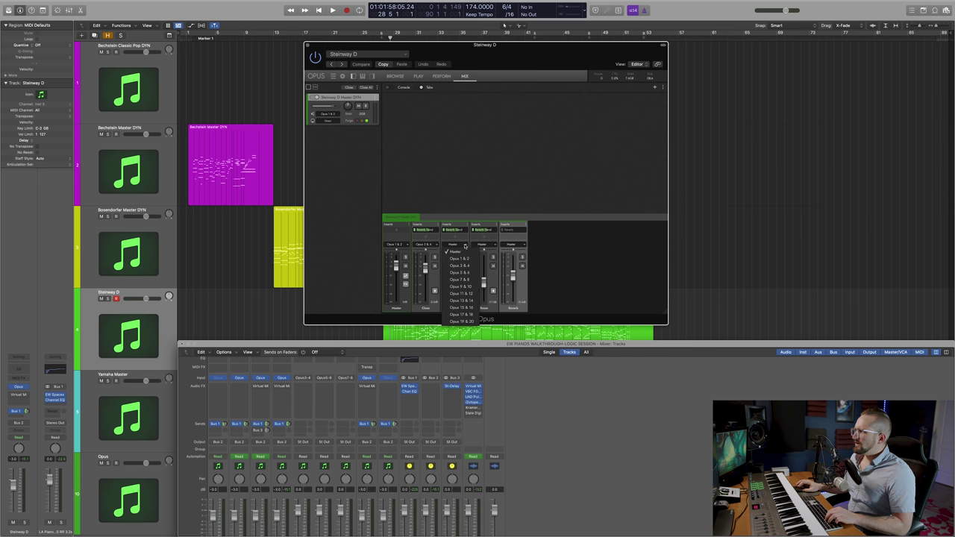
click(473, 268)
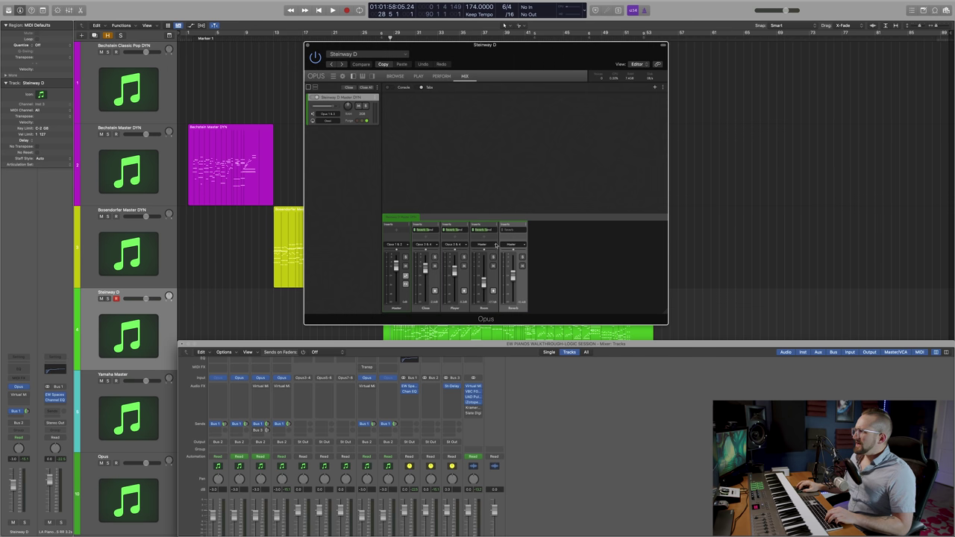
click(493, 245)
click(491, 273)
click(466, 246)
click(463, 273)
click(494, 245)
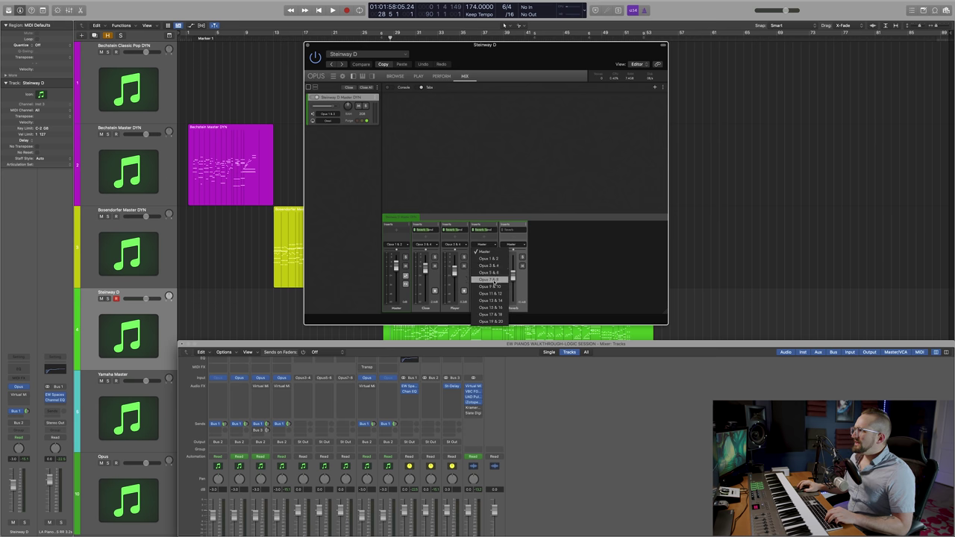
click(489, 281)
scroll(287, 507, down, 3)
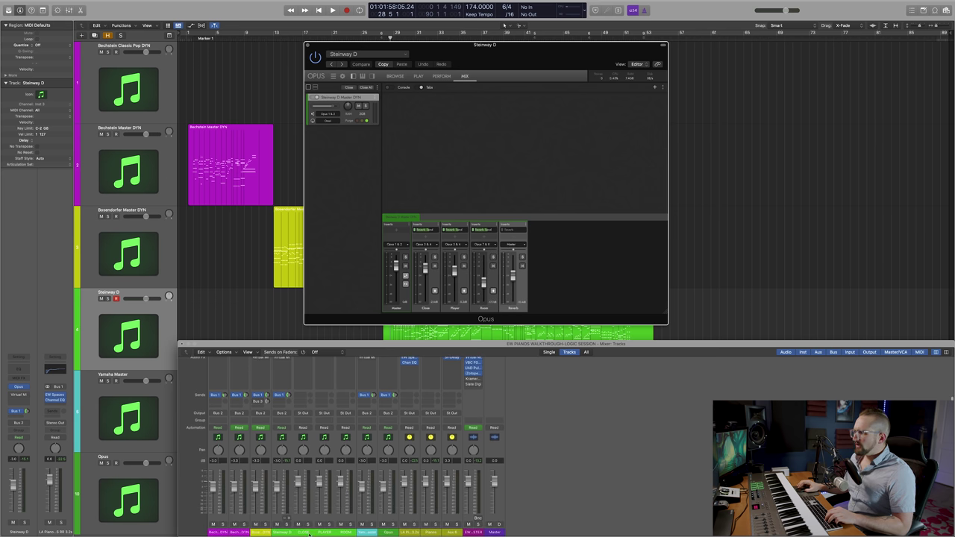
click(307, 524)
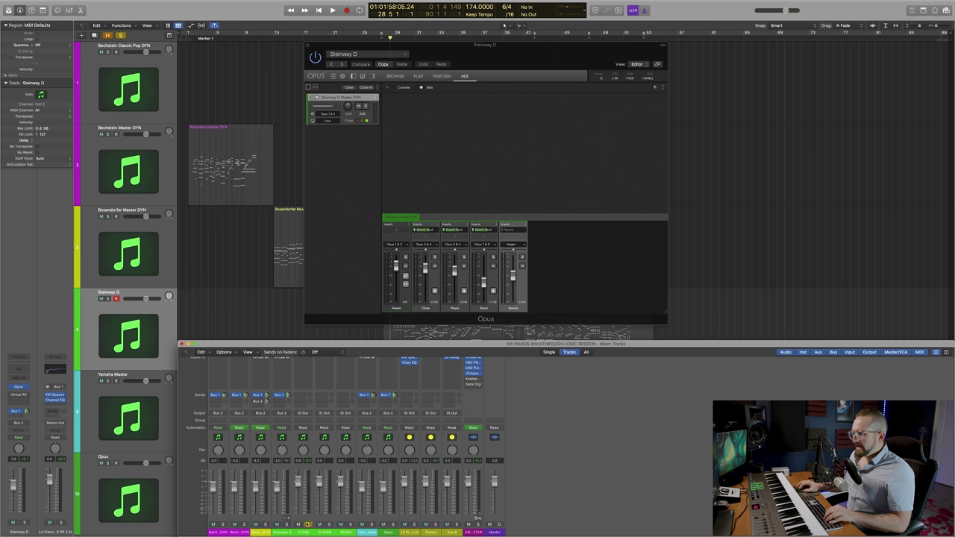
Unsolo Steinway D and create tracks from the adjacent Opus aux channels.
click(306, 525)
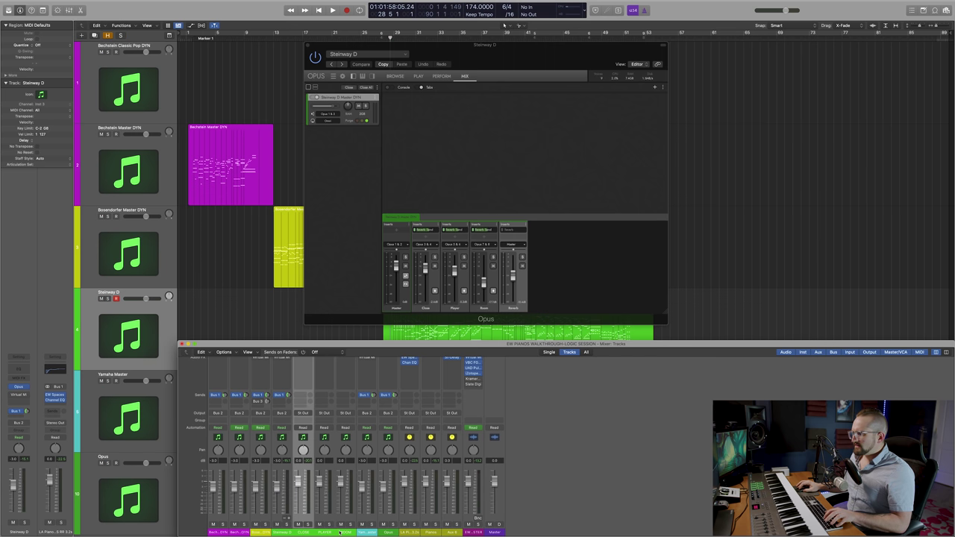
shift+click(341, 531)
right_click(340, 531)
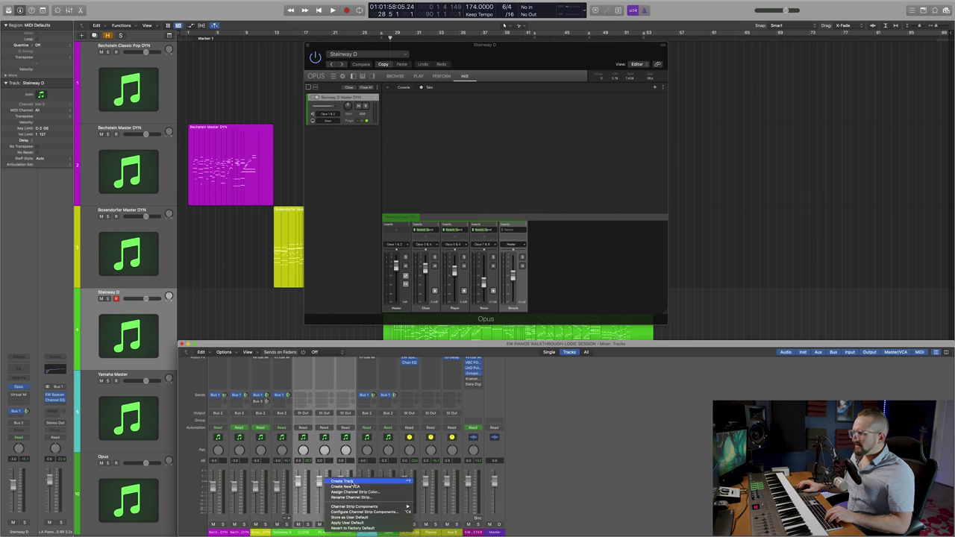
click(356, 482)
Select the new CLOSE, PLAYER and ROOM tracks together.
scroll(216, 279, down, 2)
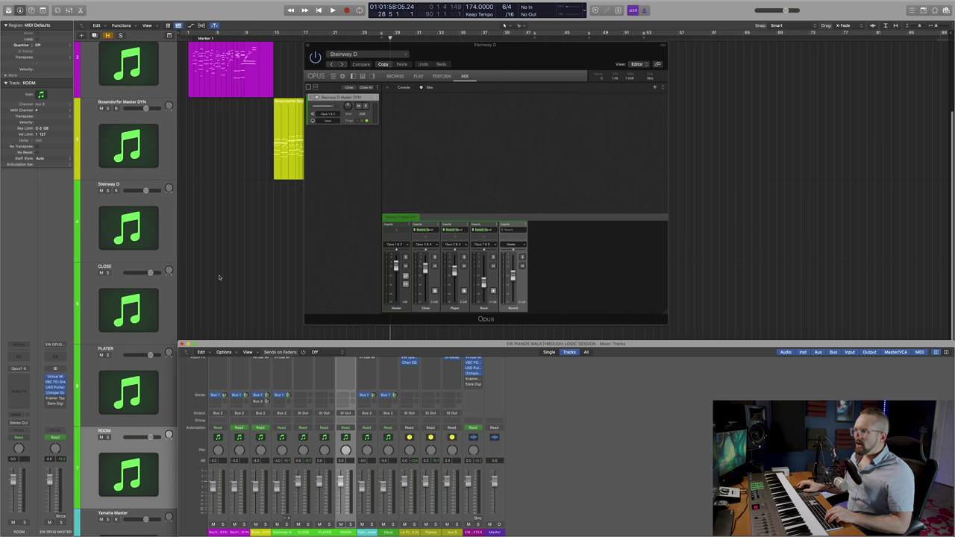
click(94, 291)
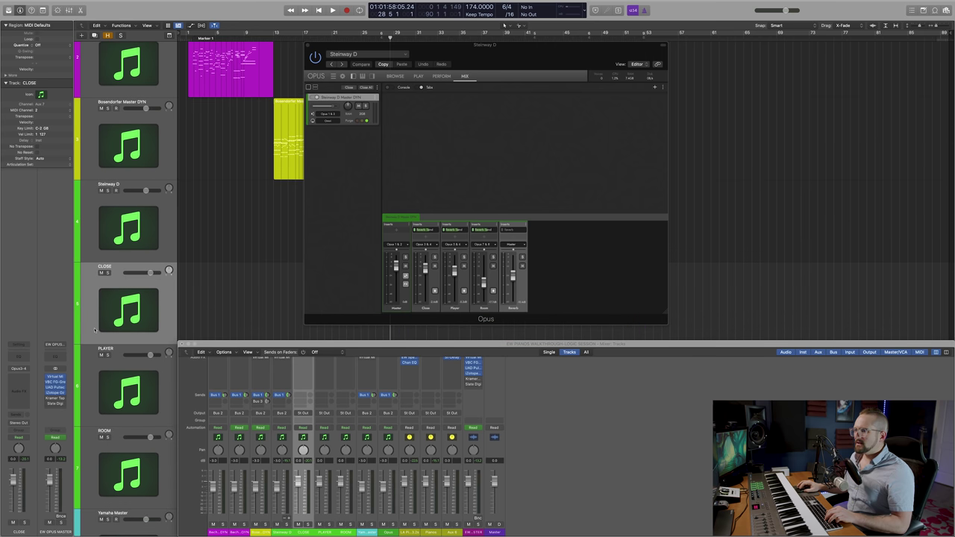
scroll(97, 433, down, 1)
shift+click(97, 433)
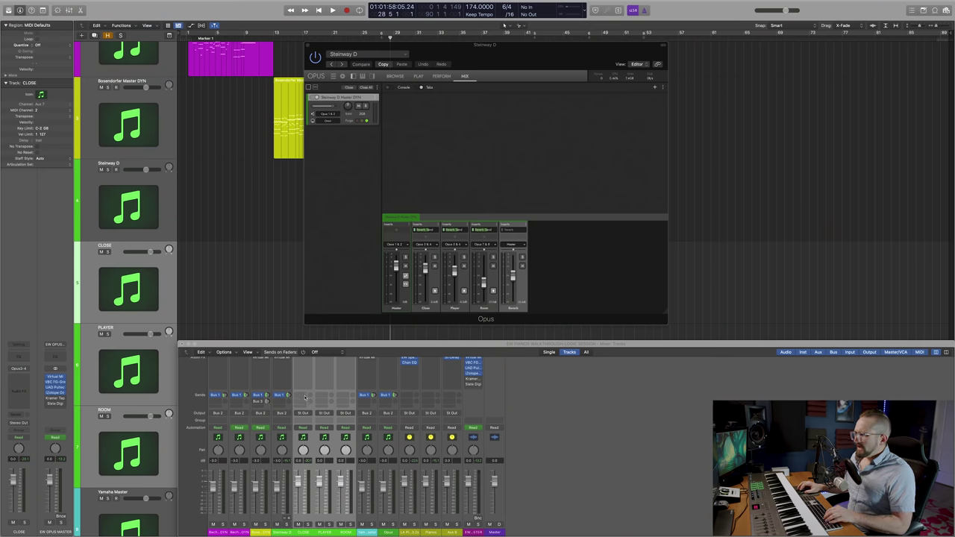
Add a send to Bus 1 reverb on the three mic tracks.
click(303, 396)
mouse_move(317, 402)
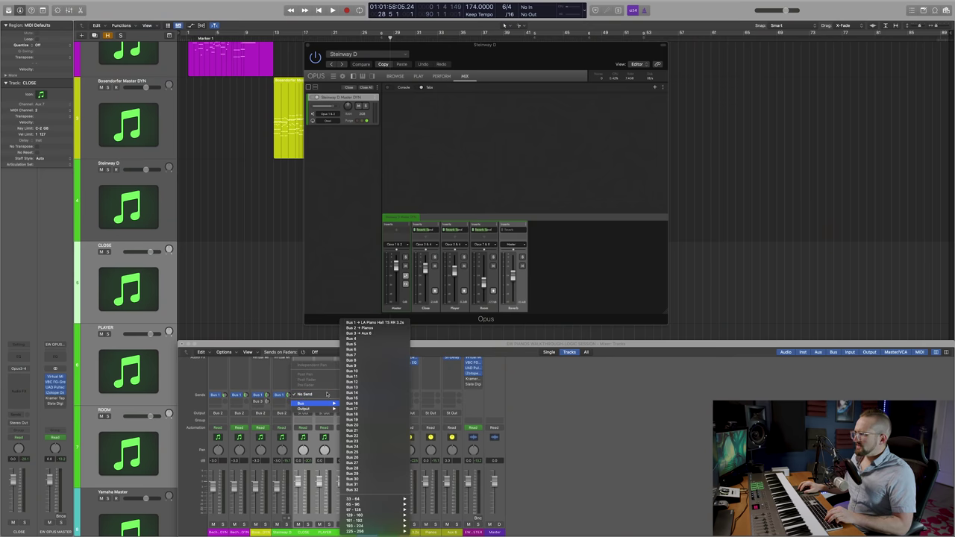
click(377, 326)
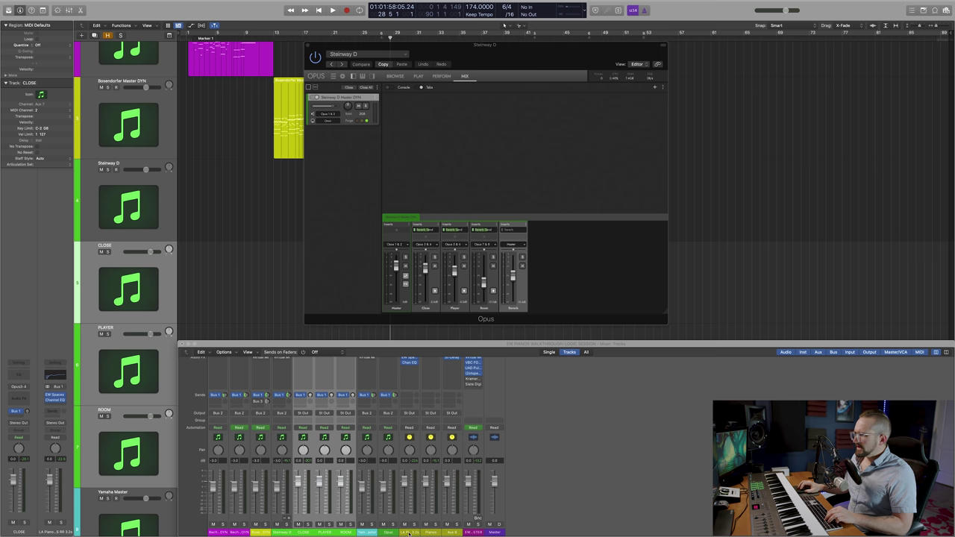
Solo the CLOSE mic track and start playback.
click(306, 533)
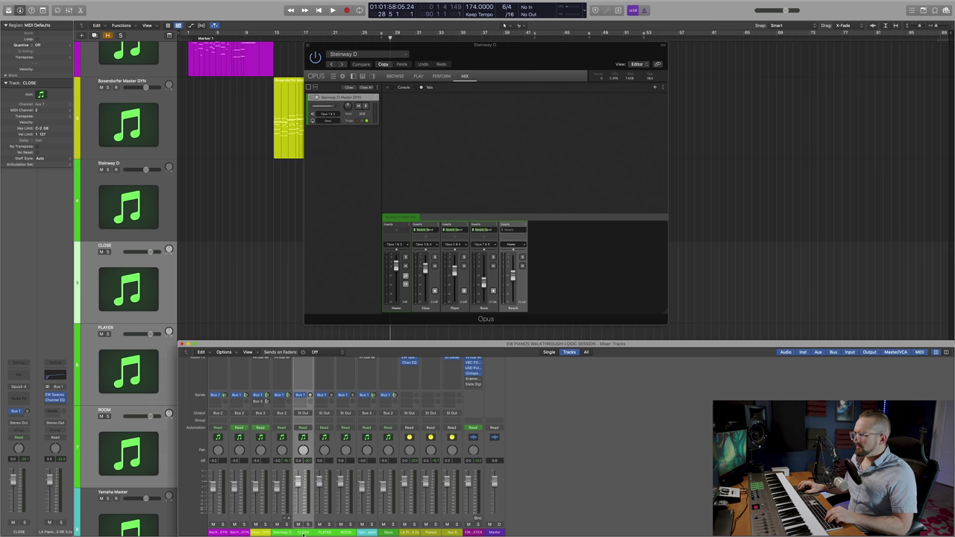
click(352, 531)
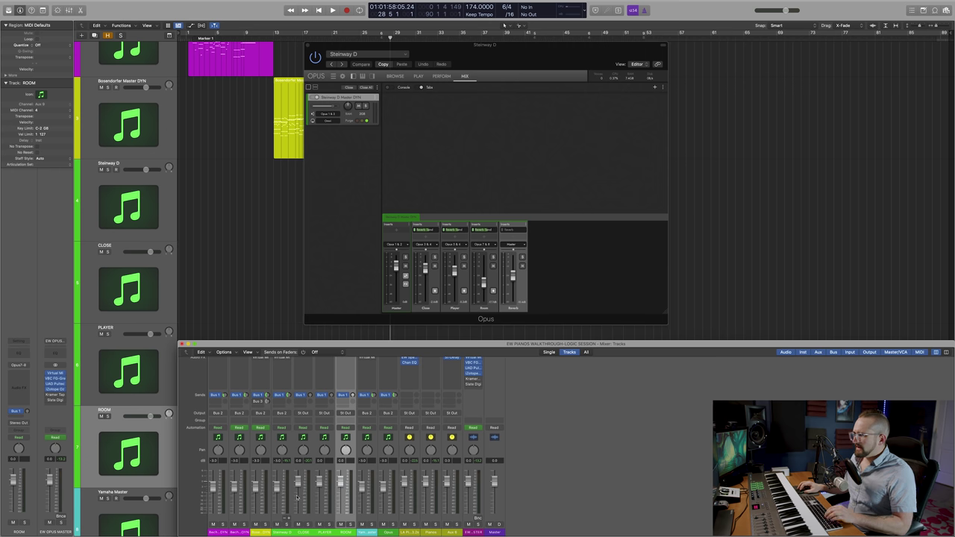
click(304, 532)
click(307, 524)
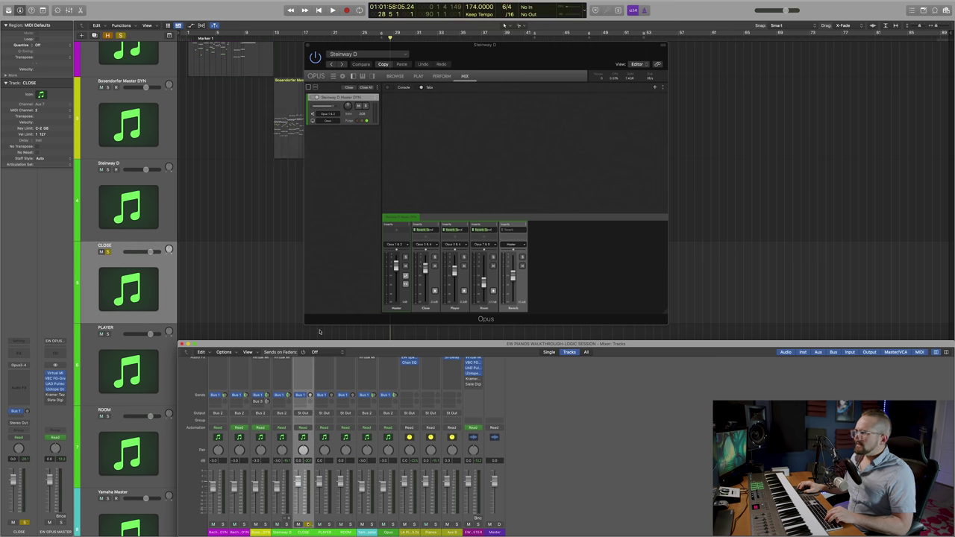
click(248, 297)
key(space)
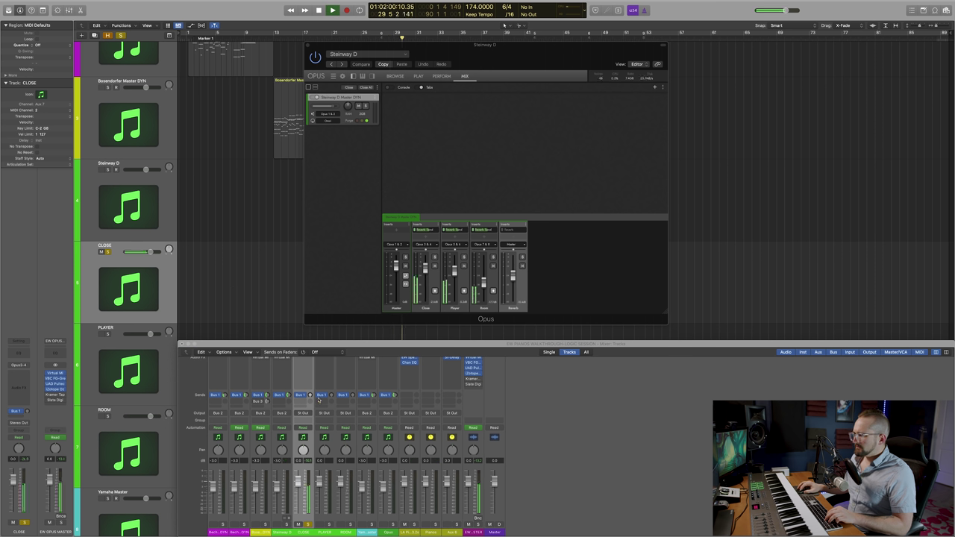
Lower CLOSE's Bus 1 reverb send to -28.2 while auditioning playback.
drag(310, 395, 309, 385)
key(space)
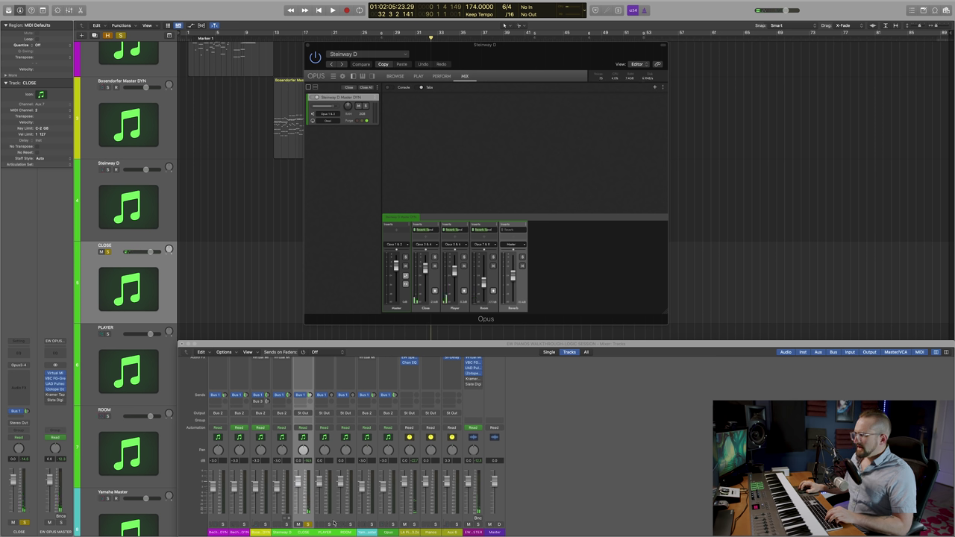
click(329, 468)
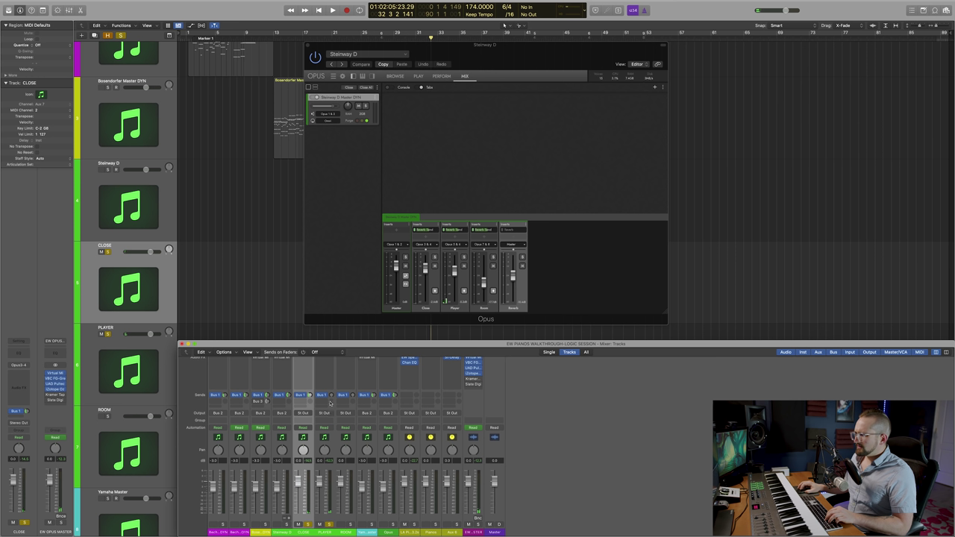
key(space)
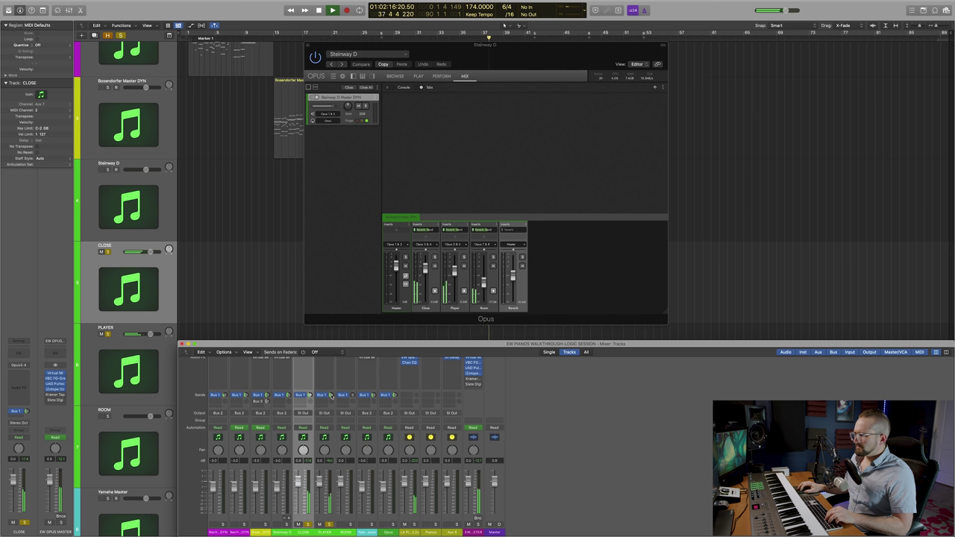
key(space)
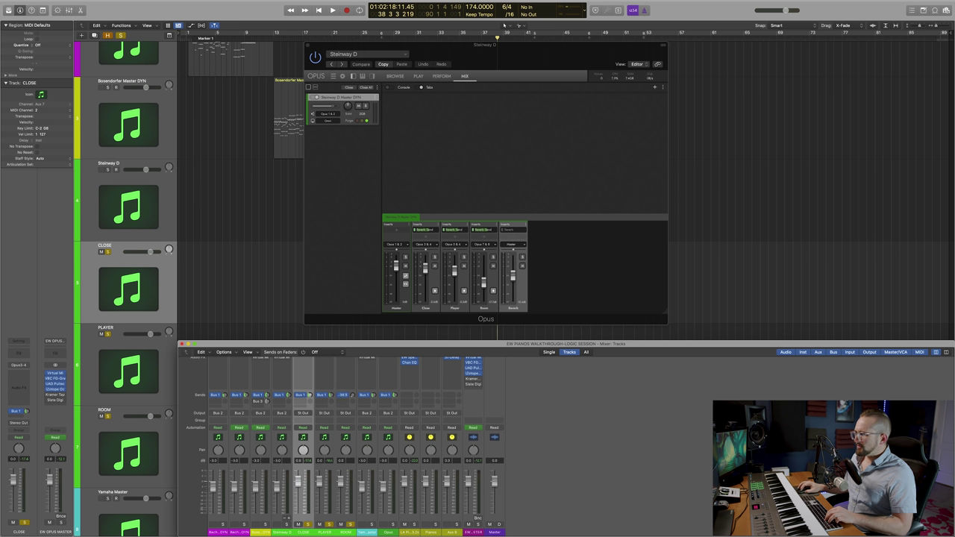
key(space)
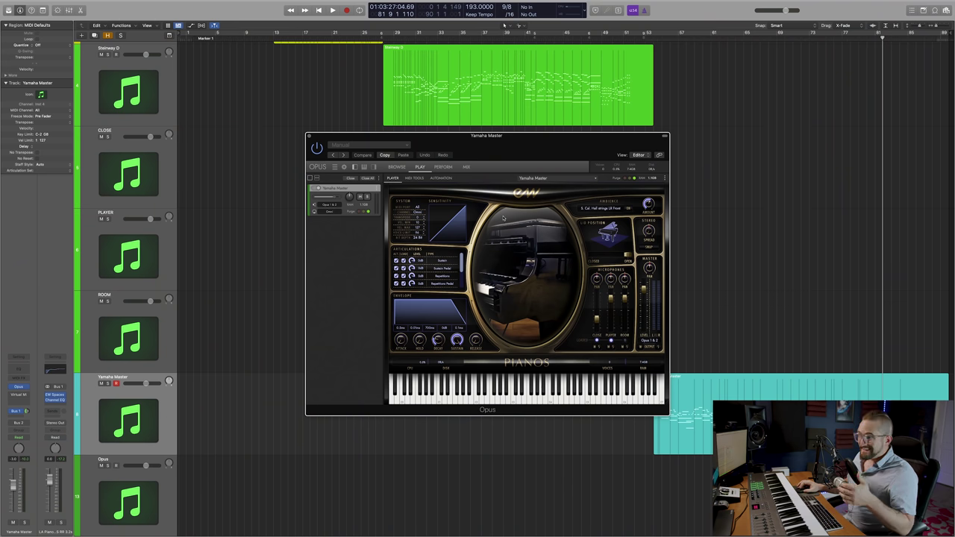
Switch the Yamaha Master Opus instance from the Perform page to its Mix console.
click(443, 167)
click(467, 167)
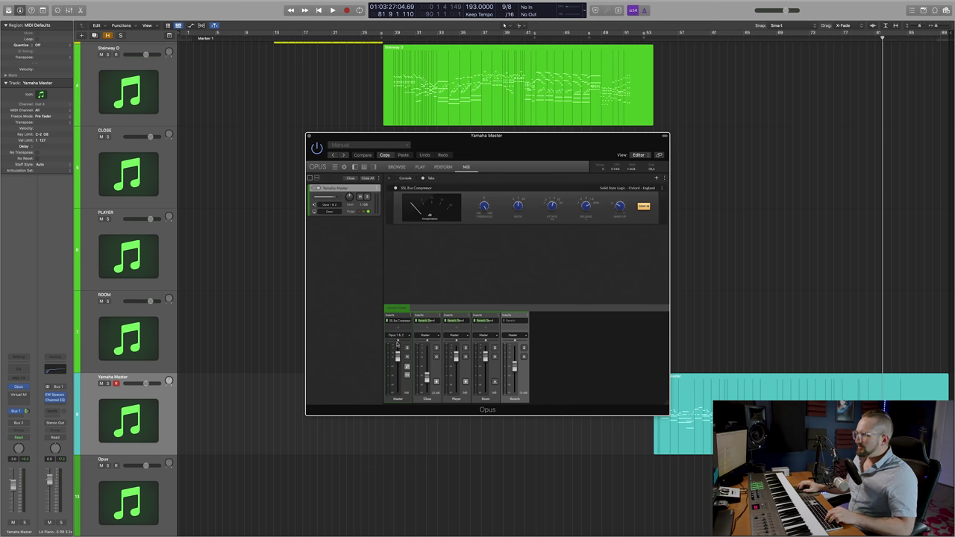
Check the Master insert's plugin list, move the playhead back and replay the Yamaha piano.
click(398, 329)
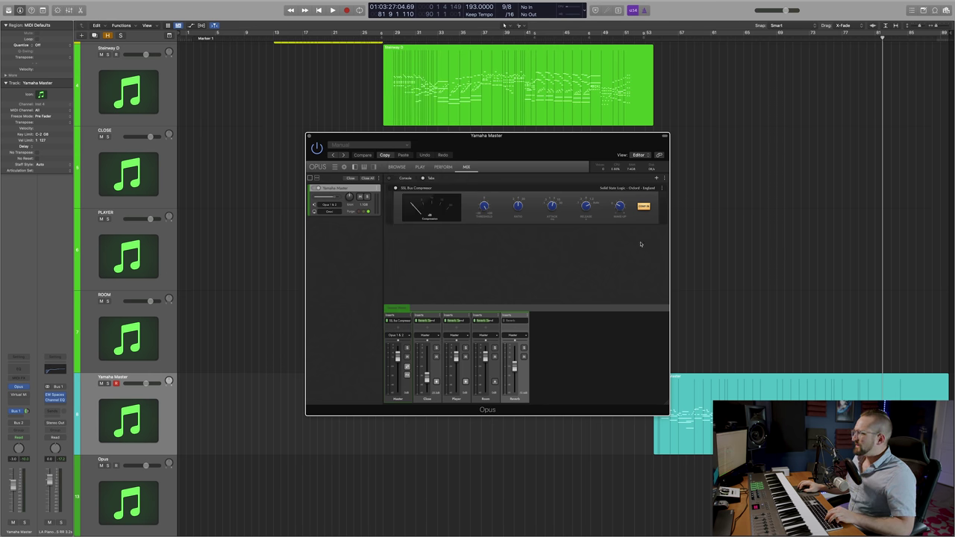
click(660, 41)
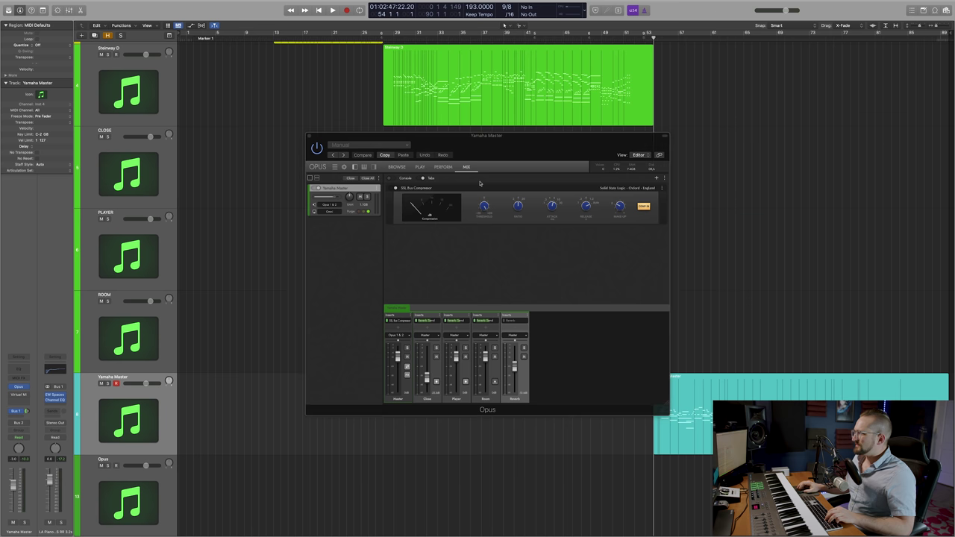
click(486, 269)
key(space)
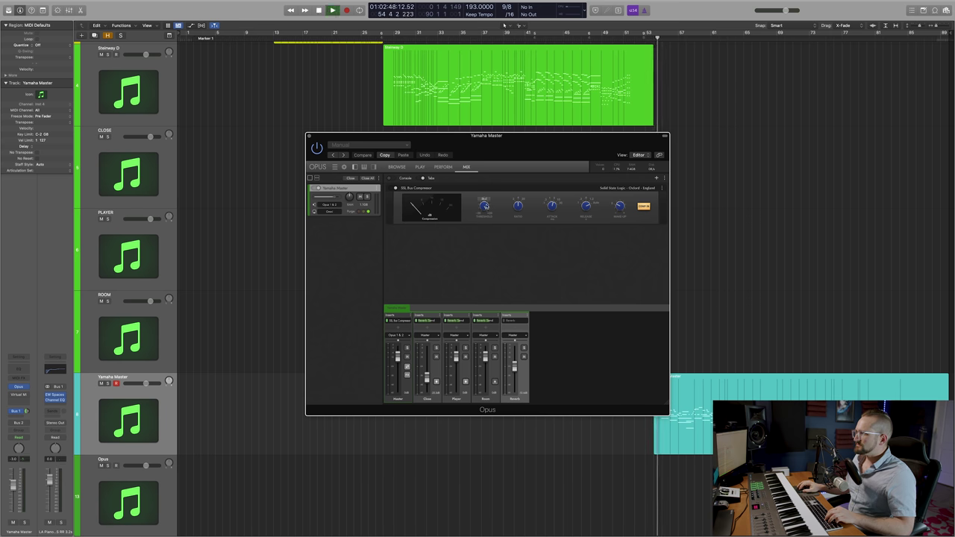
mouse_move(485, 206)
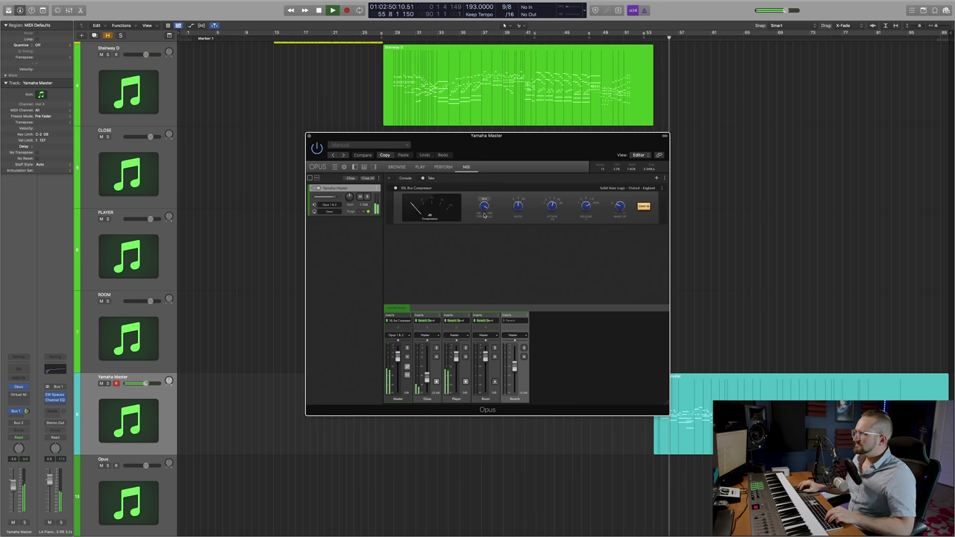